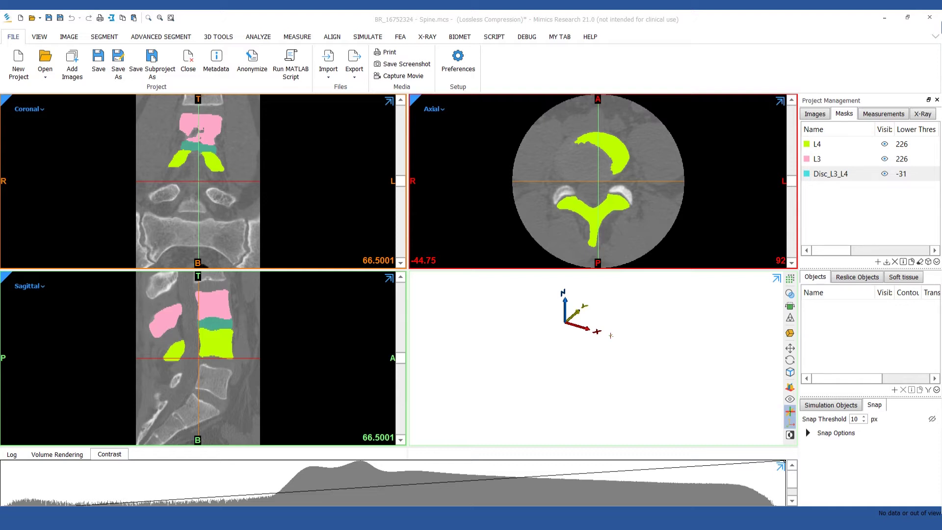
Step: Build a non-manifold assembly from the L3, L4 and disc masks with post-smoothing 0.7
drag(839, 250, 858, 252)
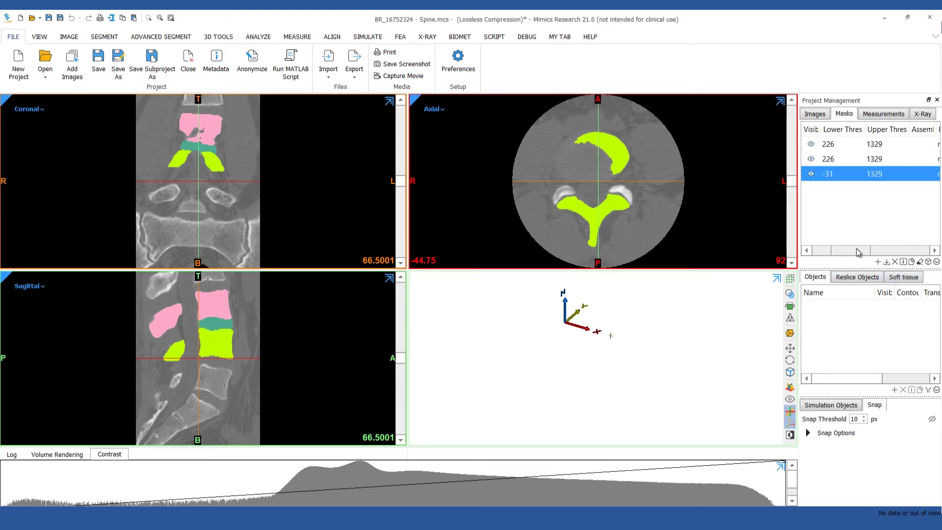
click(921, 145)
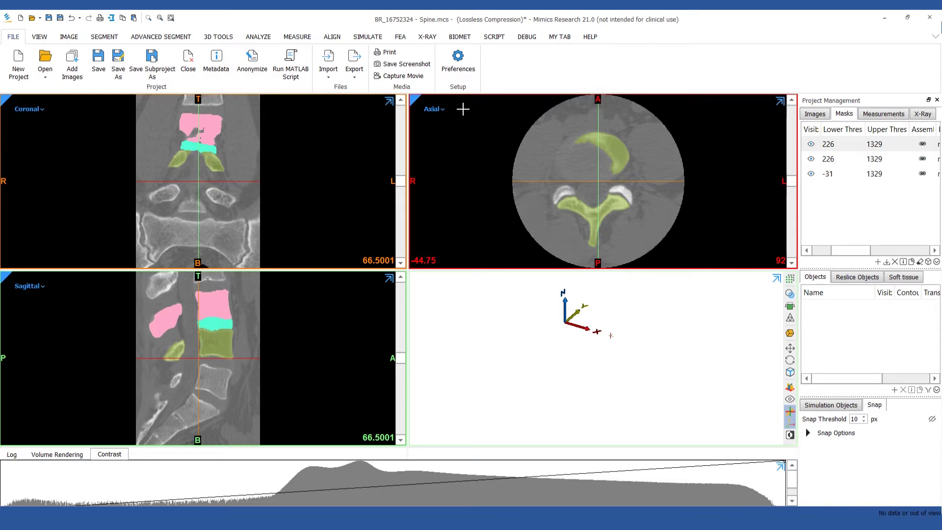
click(400, 37)
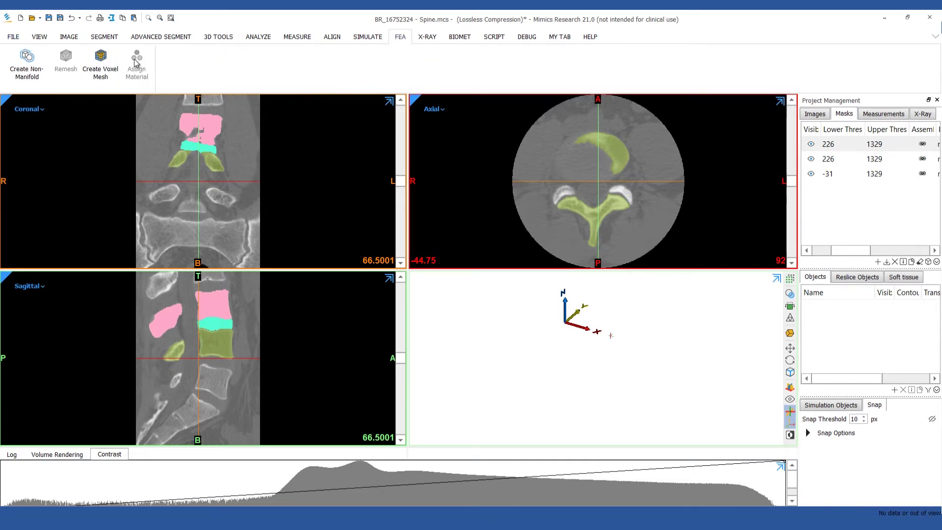
click(27, 61)
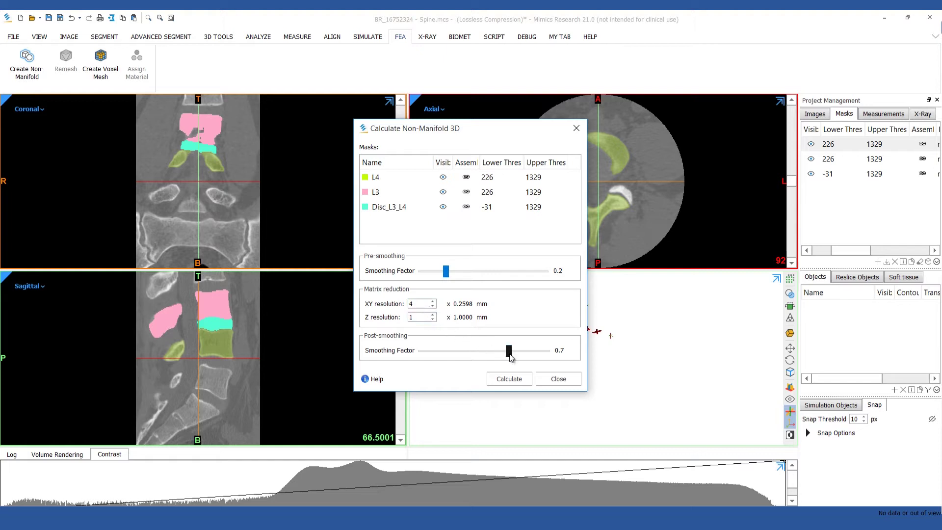
click(509, 379)
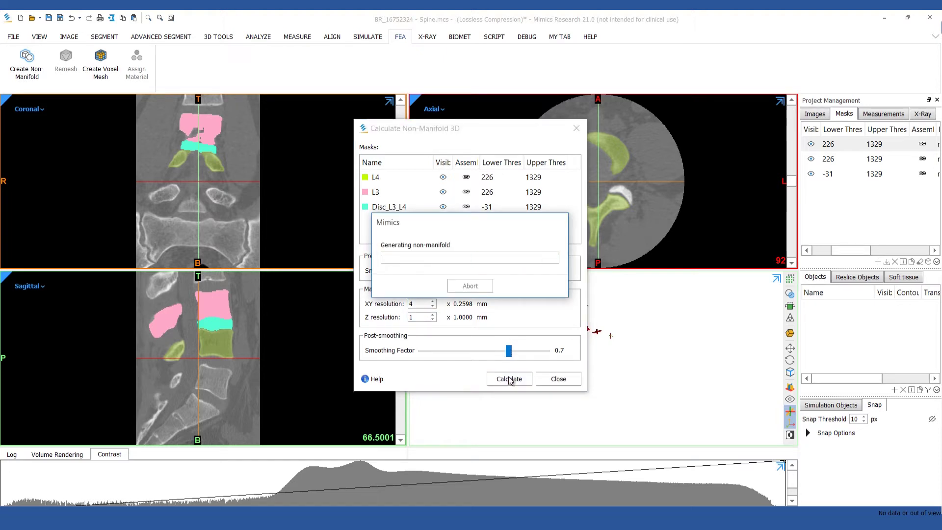
click(552, 382)
Step: Inspect the new Assembly in 3D and copy it from the Objects list
right_drag(613, 343, 609, 372)
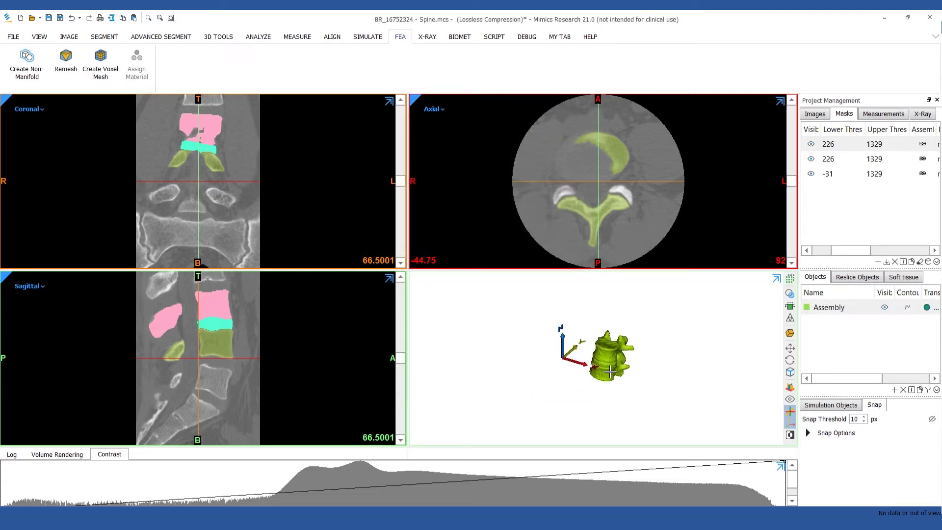
scroll(610, 372, up, 5)
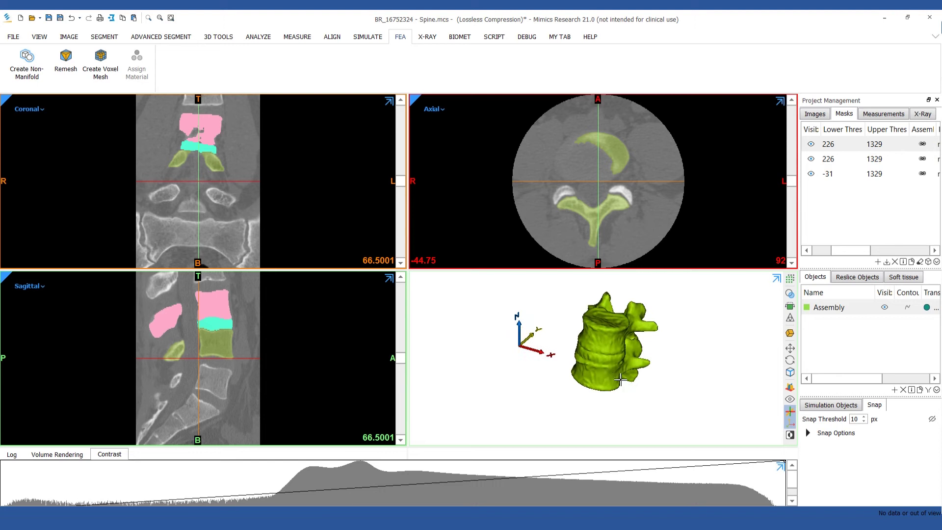
right_click(821, 310)
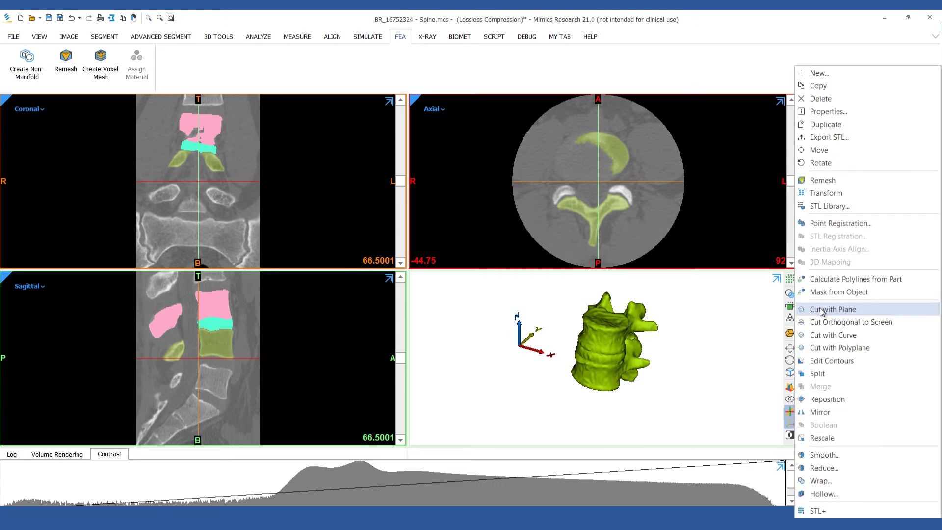
click(807, 89)
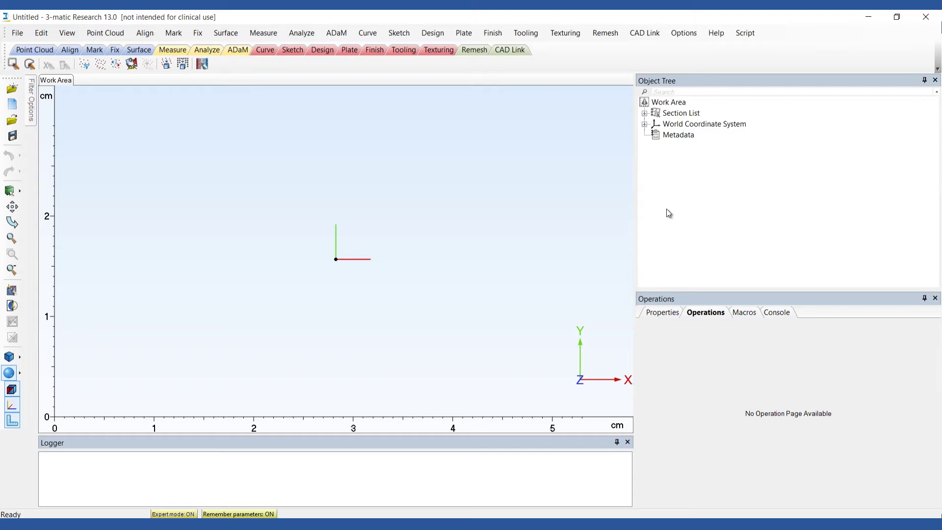
Step: Paste the spine Assembly into 3-matic and display it filled with triangle edges
key(ctrl+v)
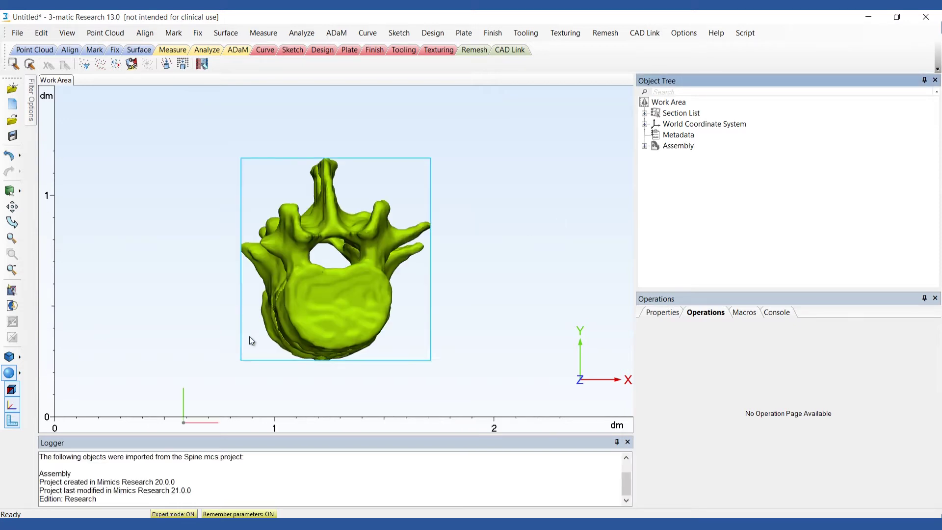
right_drag(249, 336, 385, 152)
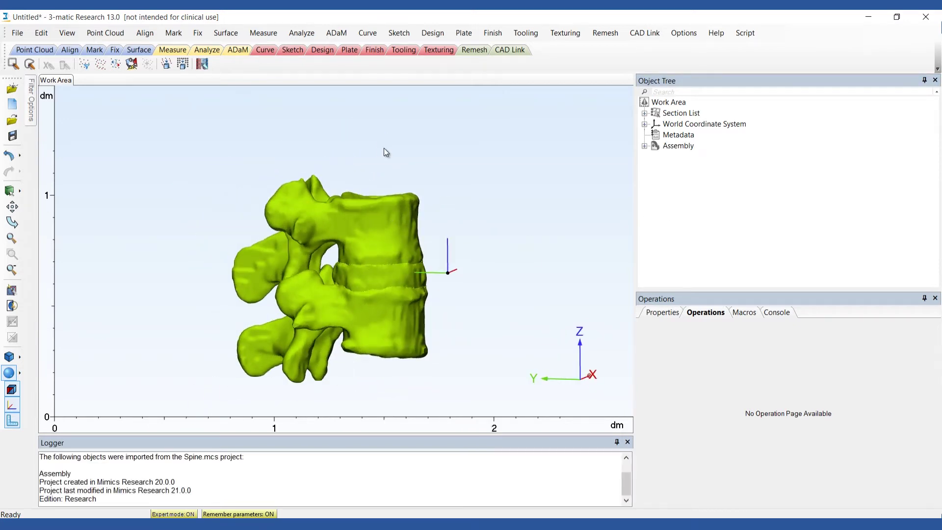
click(20, 372)
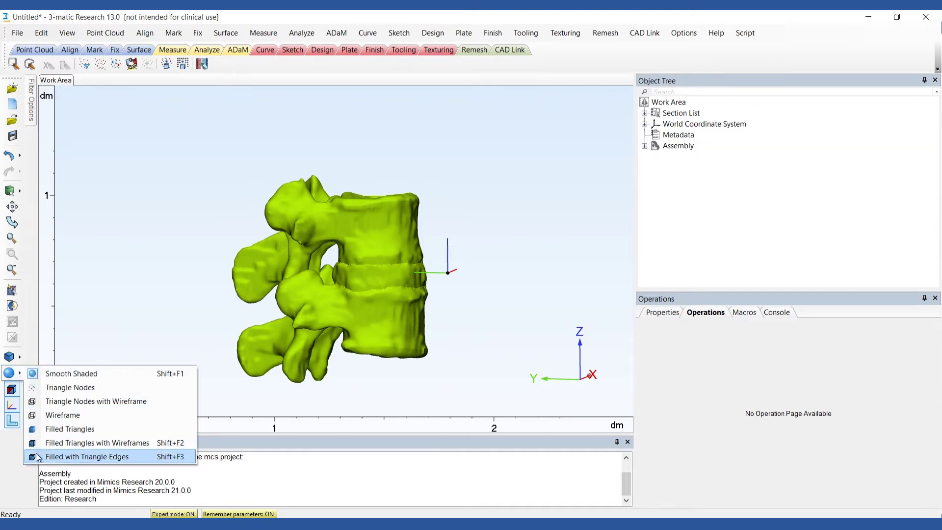
click(78, 457)
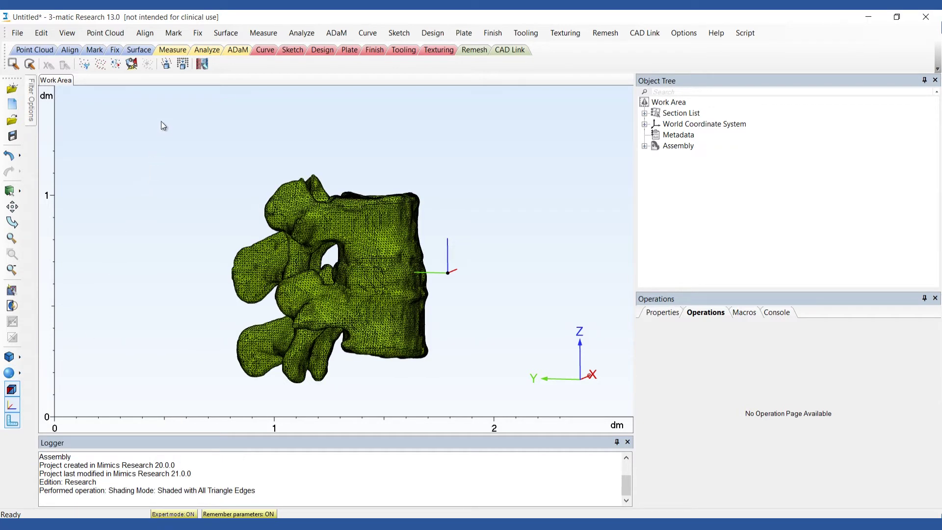
Step: Smooth the Assembly with Laplacian smoothing, factor 0.7, 3 iterations, with compensation
click(197, 33)
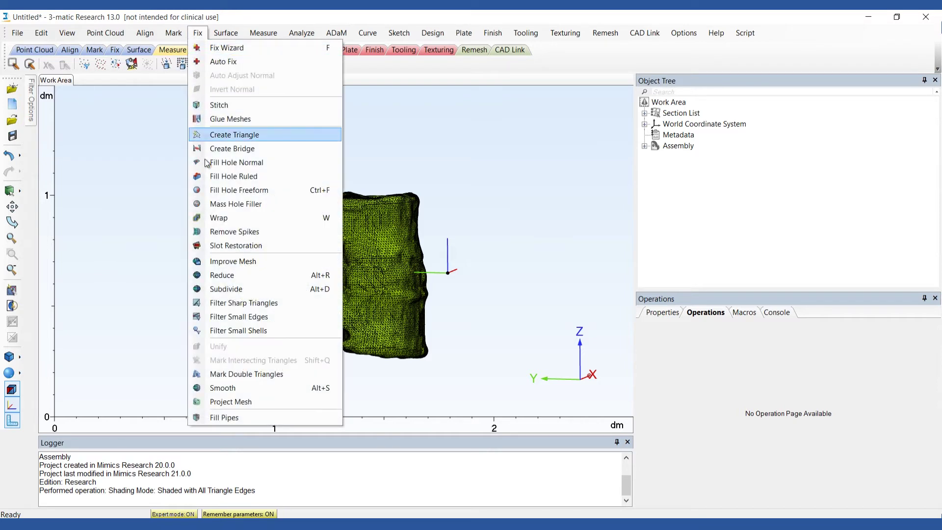
click(221, 388)
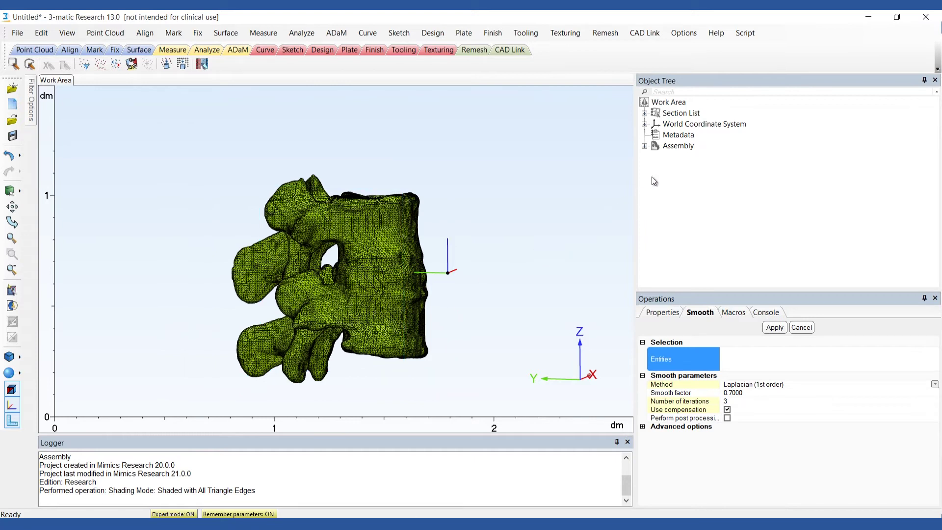
click(676, 147)
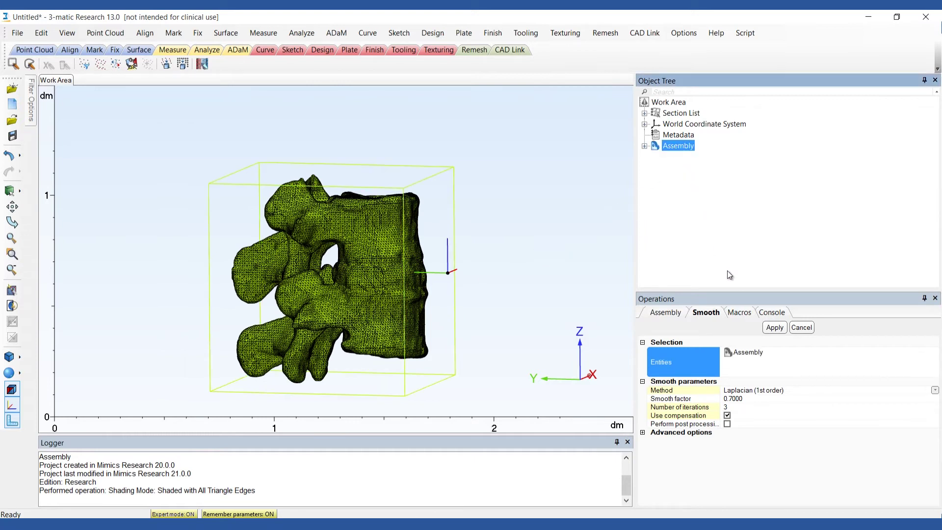
click(773, 328)
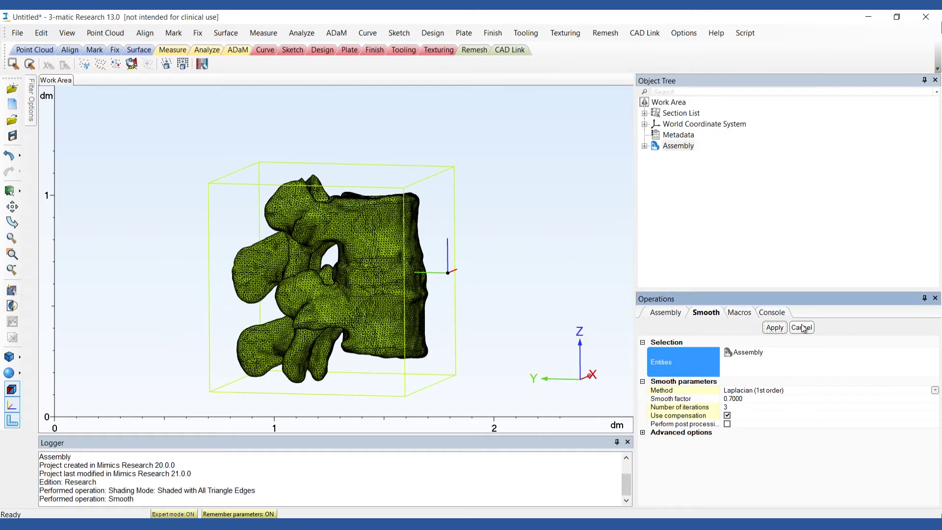
click(801, 327)
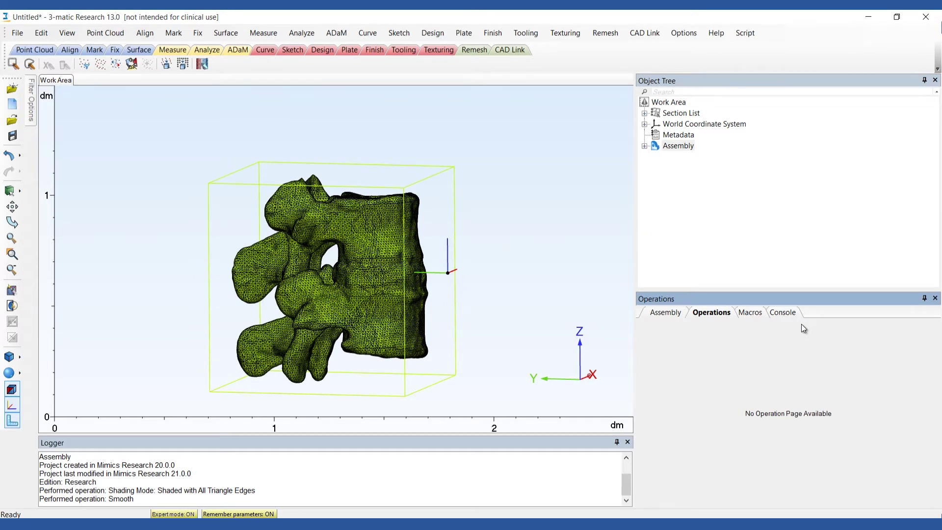
Step: Inspect the Assembly's triangle quality, lowering the histogram's upper limit to 0.7700
click(602, 36)
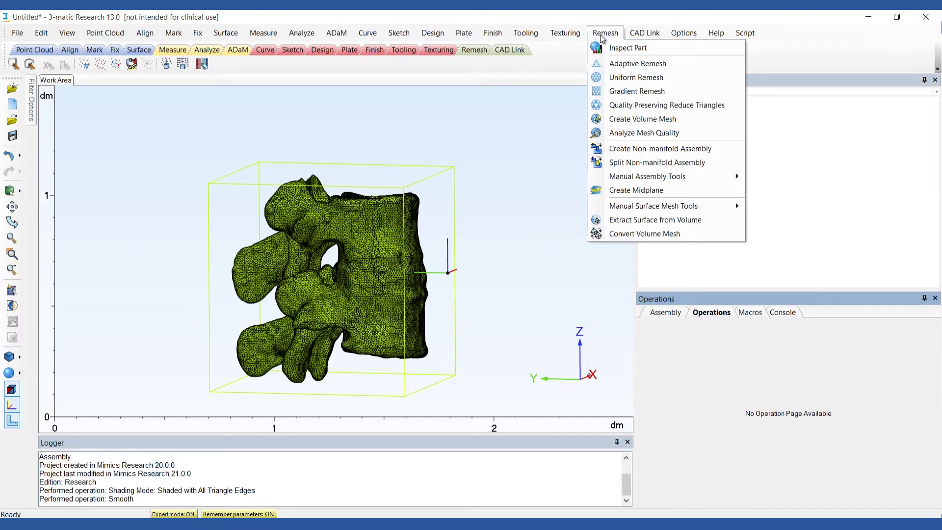
click(599, 48)
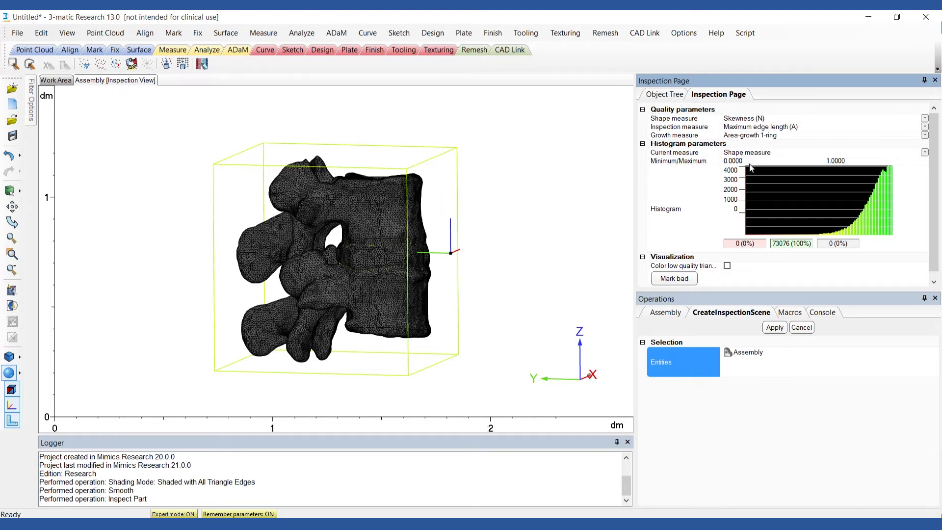
click(893, 216)
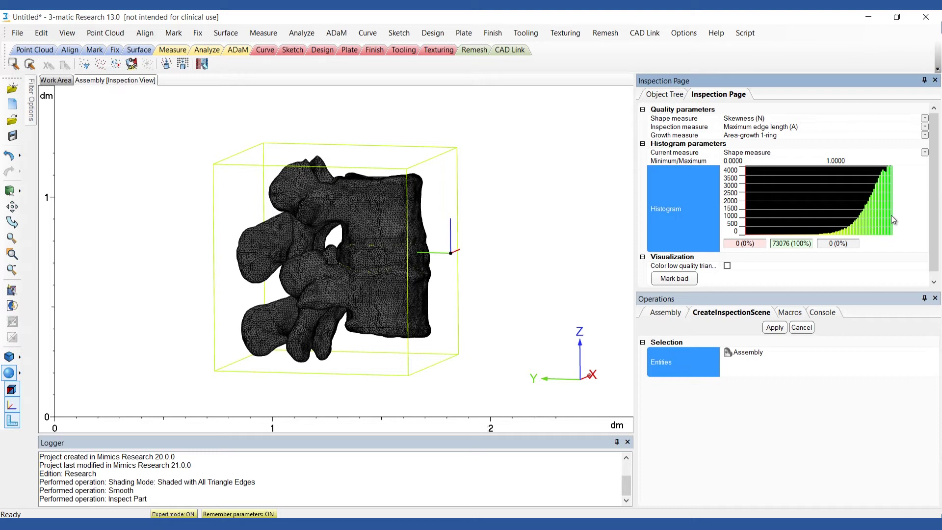
mouse_move(892, 215)
mouse_down()
mouse_move(807, 230)
mouse_move(903, 223)
mouse_up()
Step: Plot the maximum edge length distribution and lower its upper limit to 1.5856
click(781, 153)
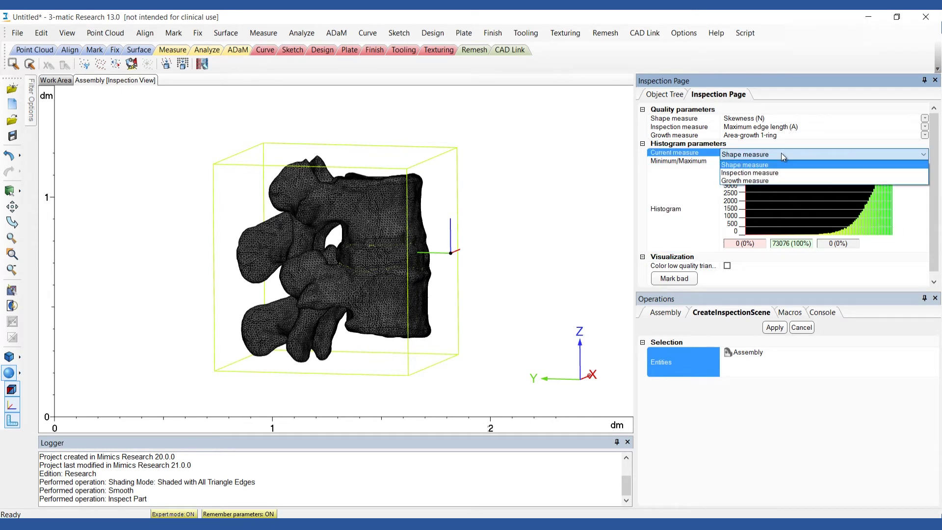
click(779, 172)
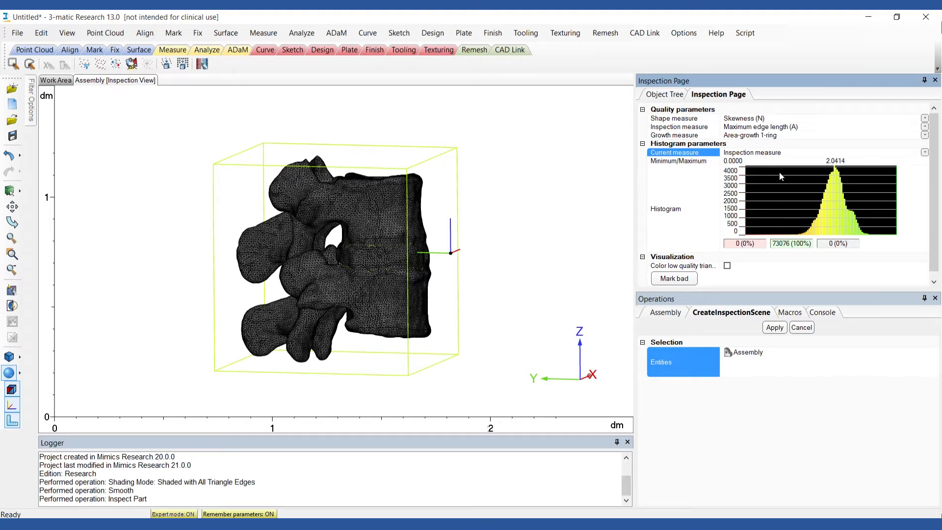
click(897, 209)
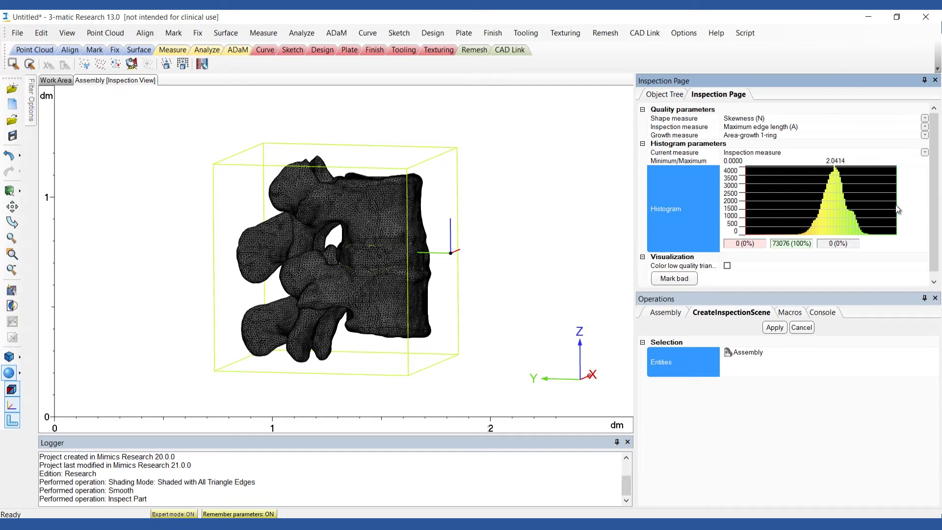
mouse_move(896, 205)
mouse_down()
mouse_move(834, 210)
mouse_move(899, 215)
mouse_up()
Step: Run quality-preserving triangle reduction on the Assembly (shape threshold 0.5, max edge 2.0)
click(604, 34)
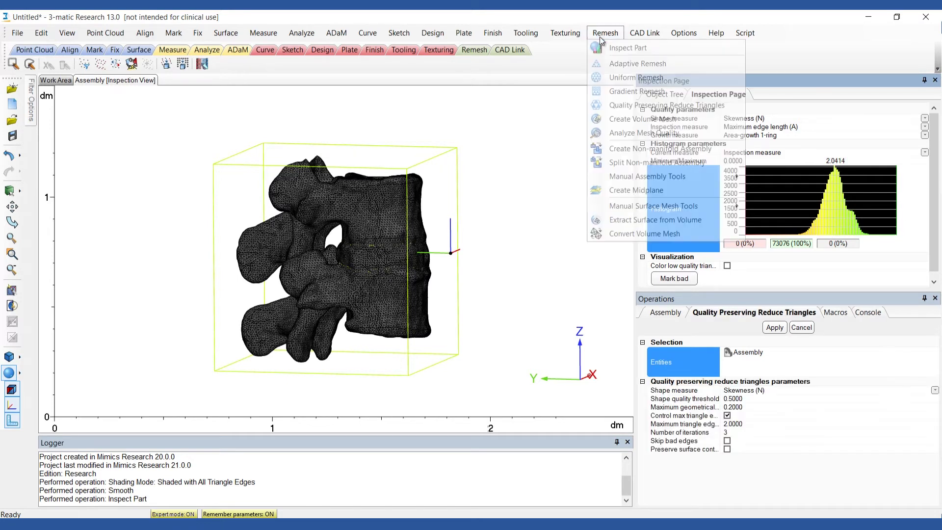
click(602, 108)
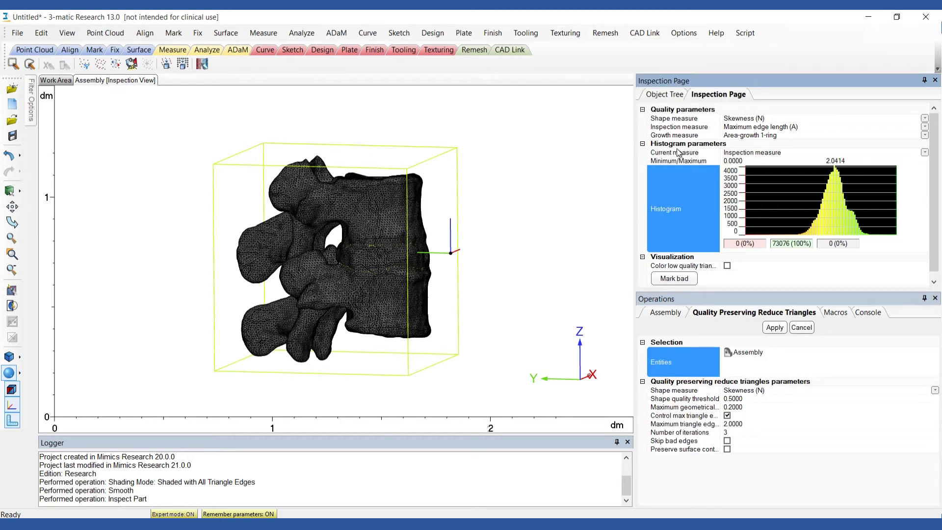
click(747, 154)
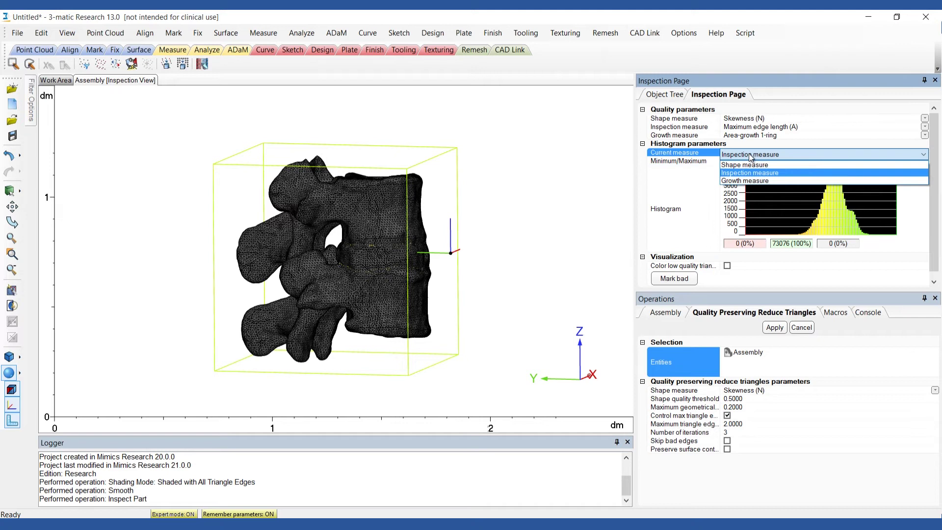
click(754, 165)
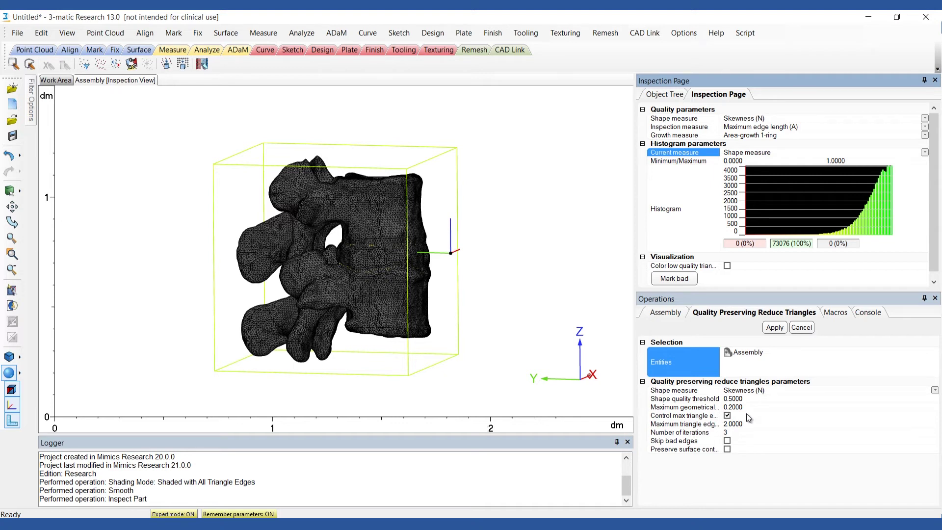
click(768, 327)
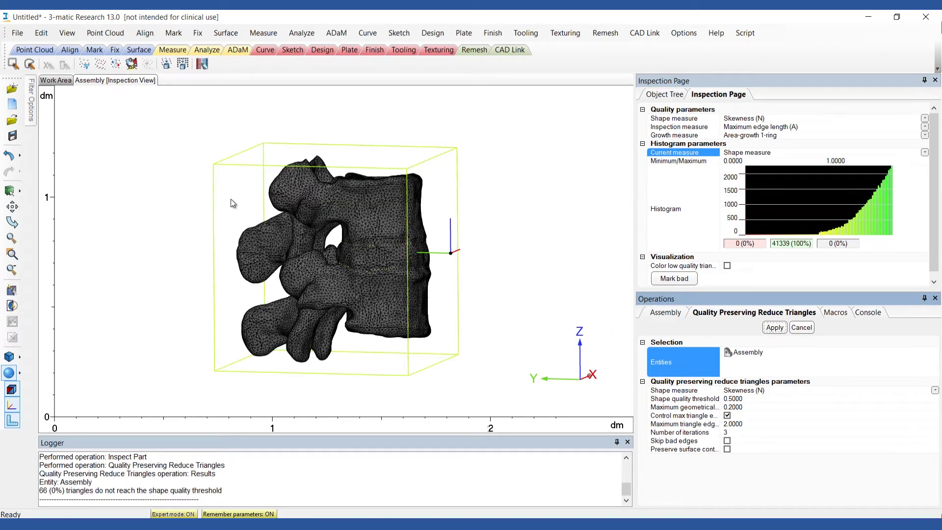
Step: Return to the work area and rotate the model toward a frontal view
click(69, 79)
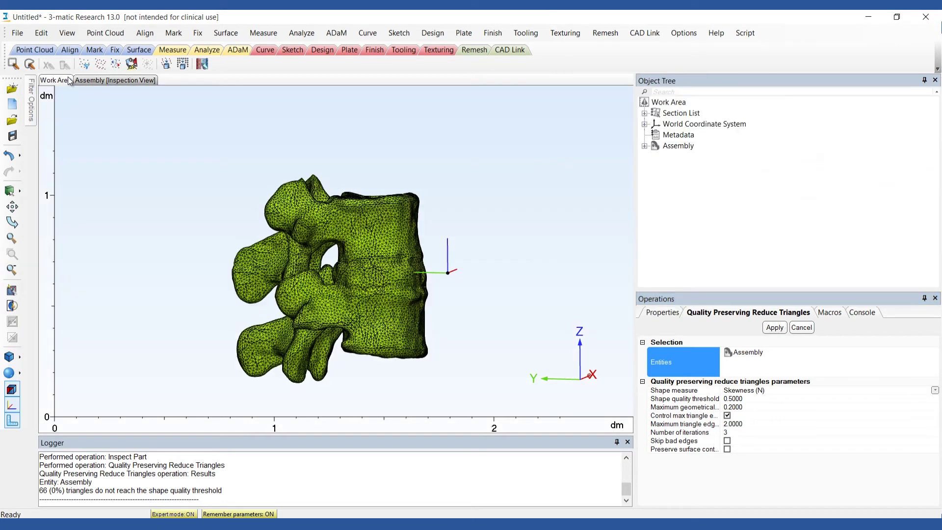
right_drag(273, 217, 336, 225)
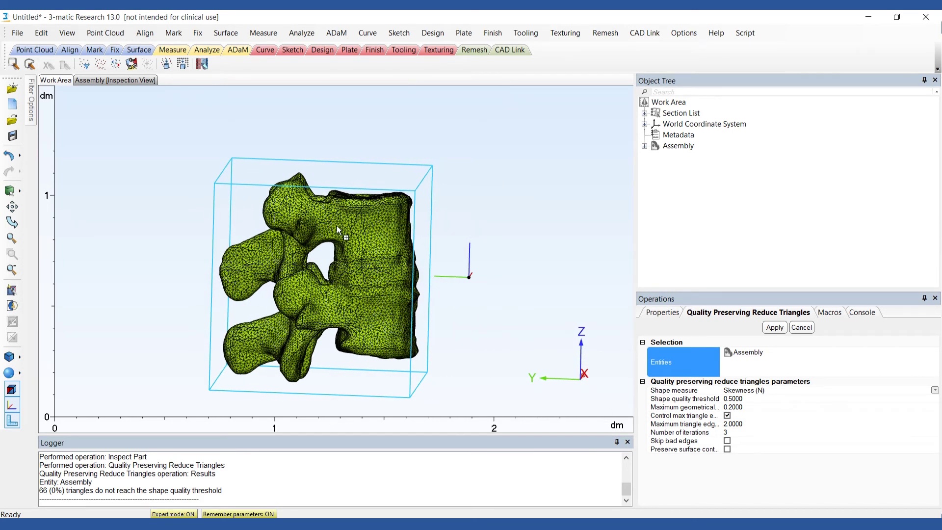
right_drag(336, 225, 318, 216)
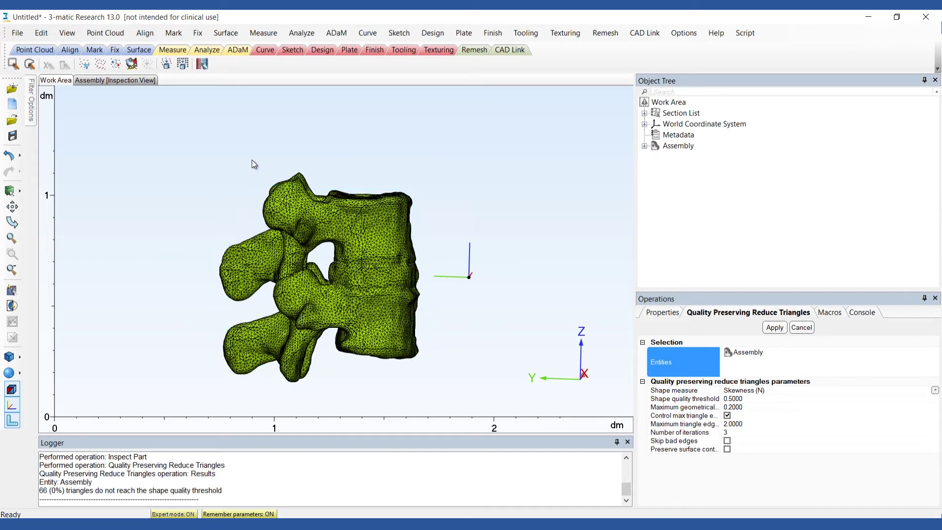
Step: Smooth the Assembly surface mesh once more
click(198, 33)
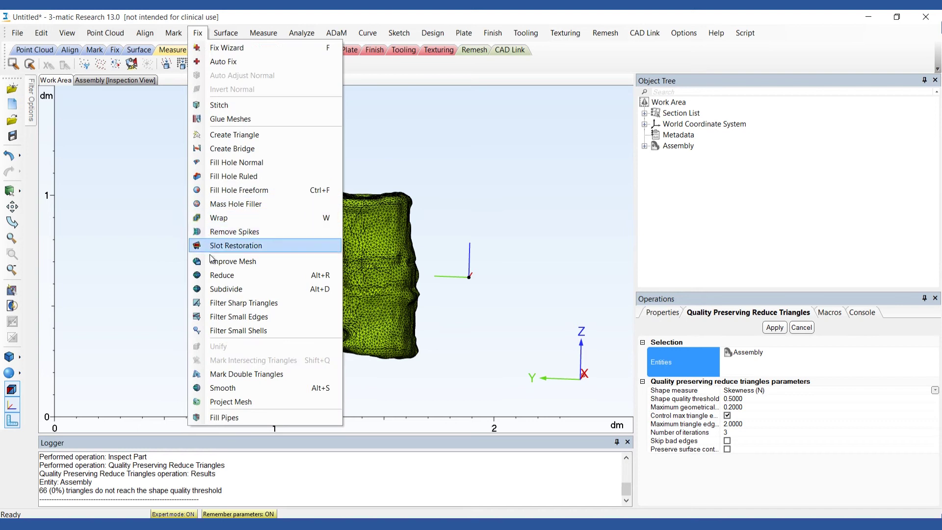
click(229, 389)
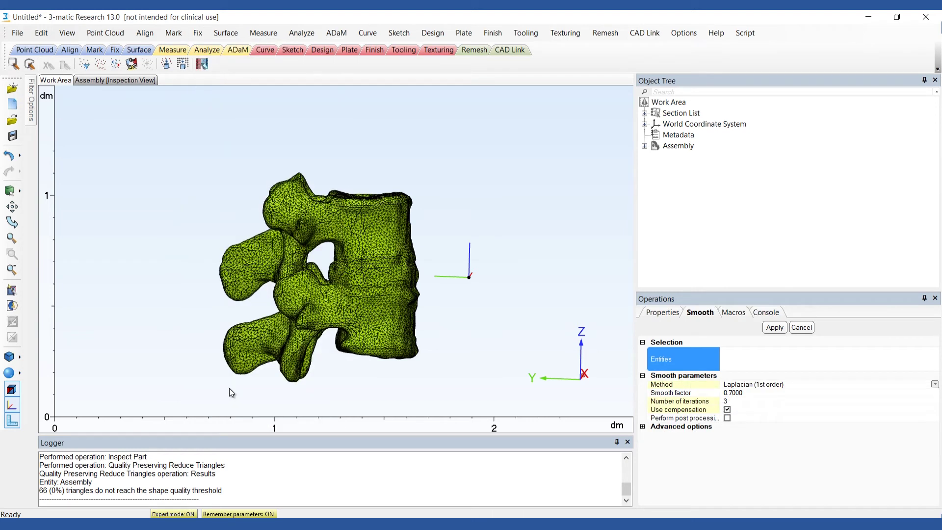
click(667, 146)
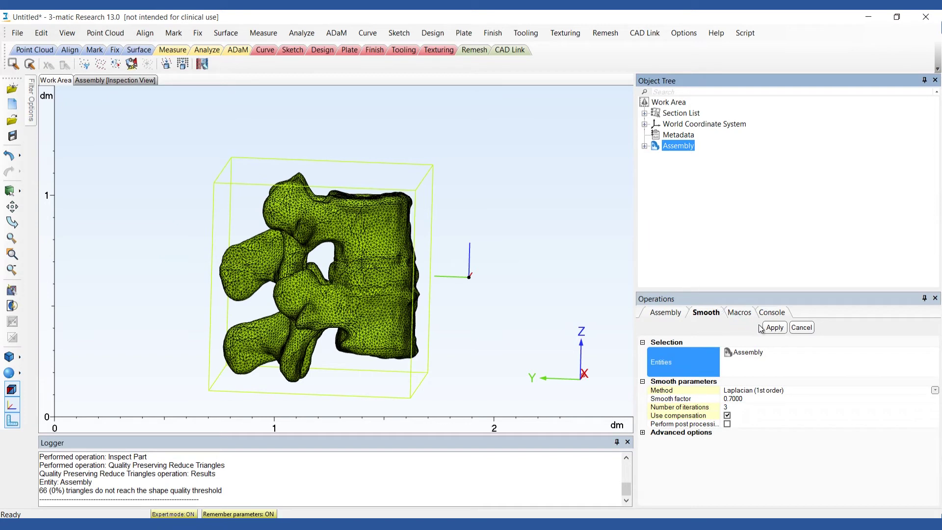
click(774, 327)
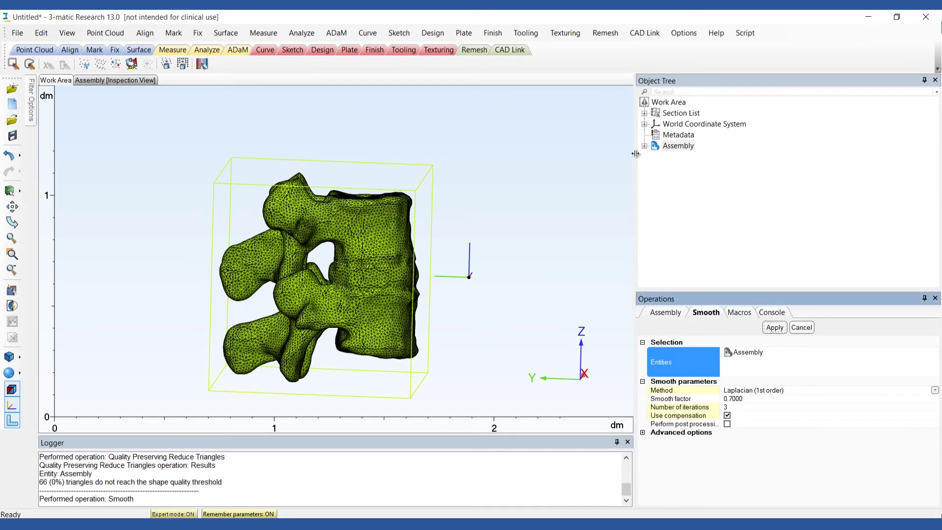
Step: Adaptively remesh the Assembly (skewness threshold 0.3, max edge 1.7321) and inspect the result
click(601, 34)
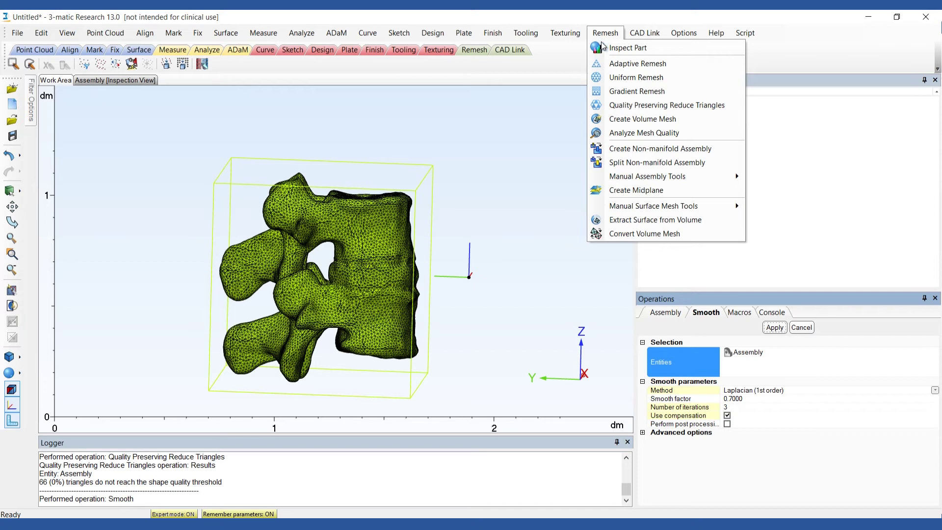
click(602, 63)
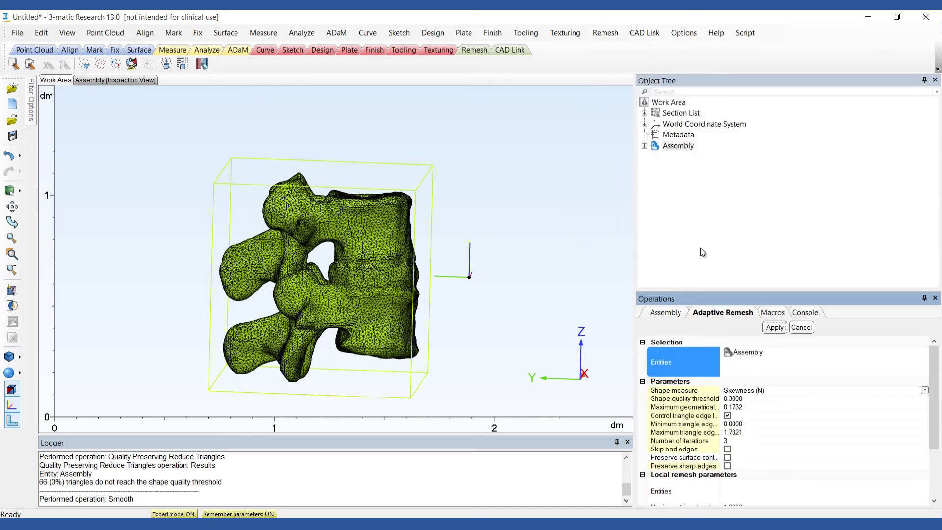
click(774, 328)
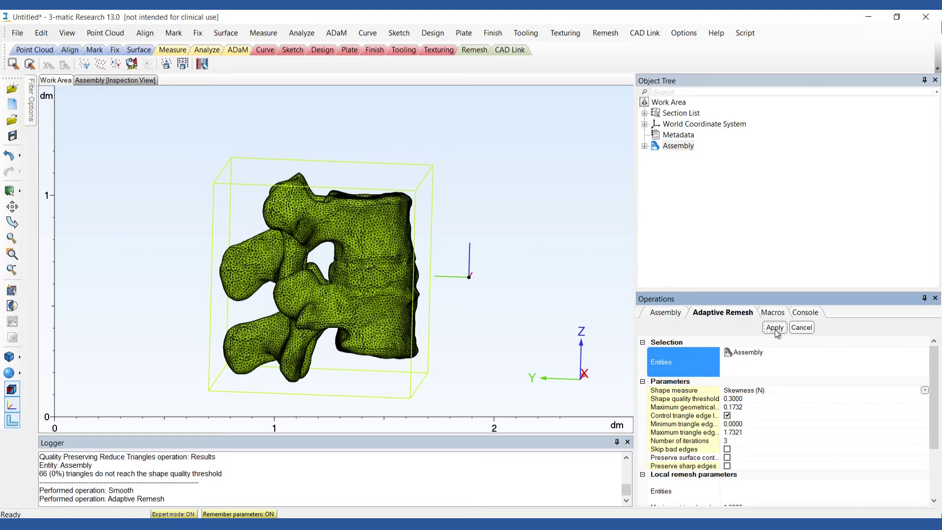
right_drag(489, 315, 429, 315)
scroll(429, 316, up, 2)
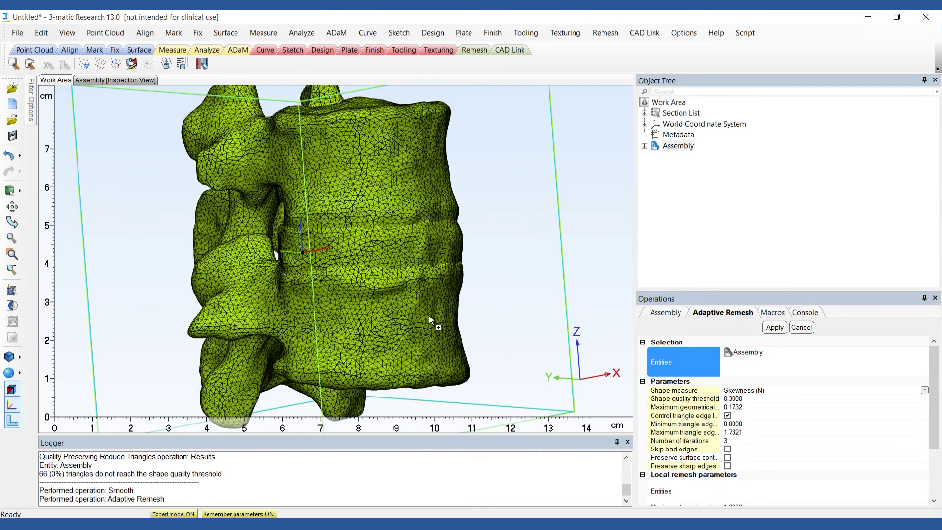
scroll(429, 316, down, 4)
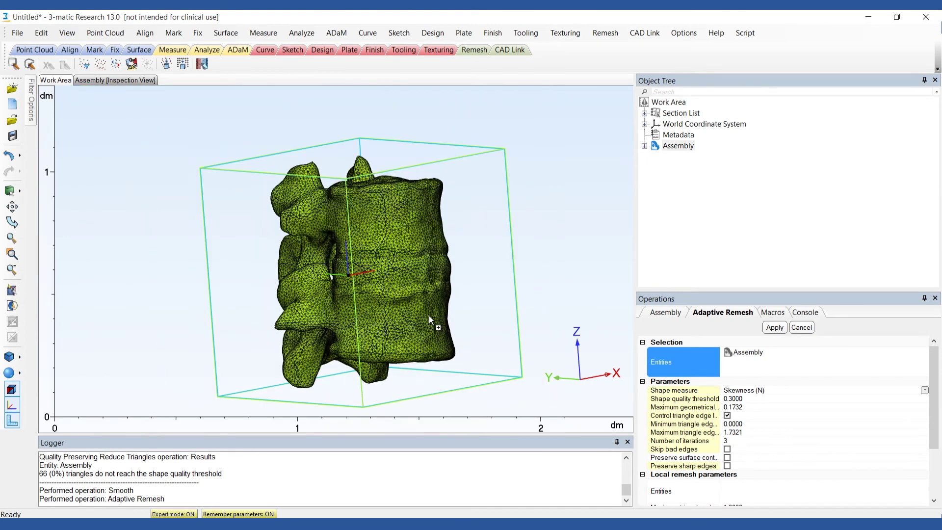
Step: In Create Volume Mesh, pick the Assembly's surfaces as local mesh entities
click(603, 37)
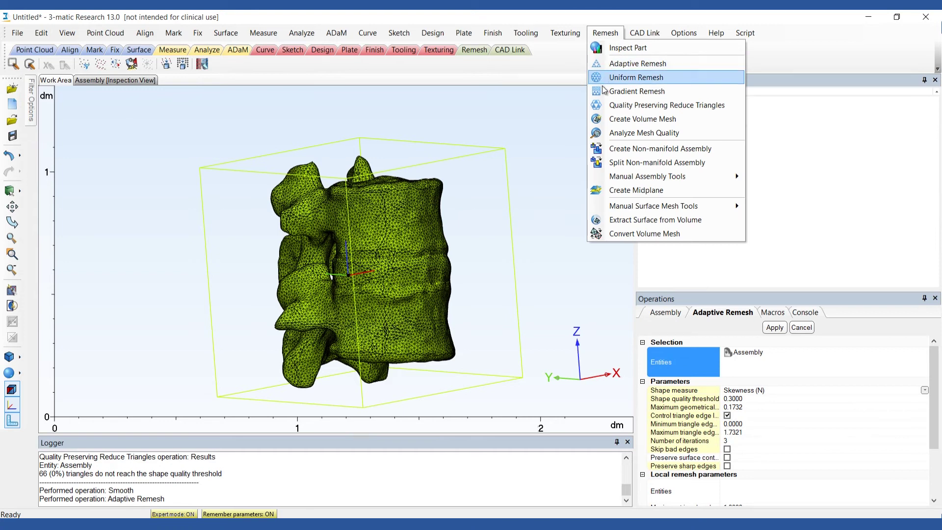
click(602, 119)
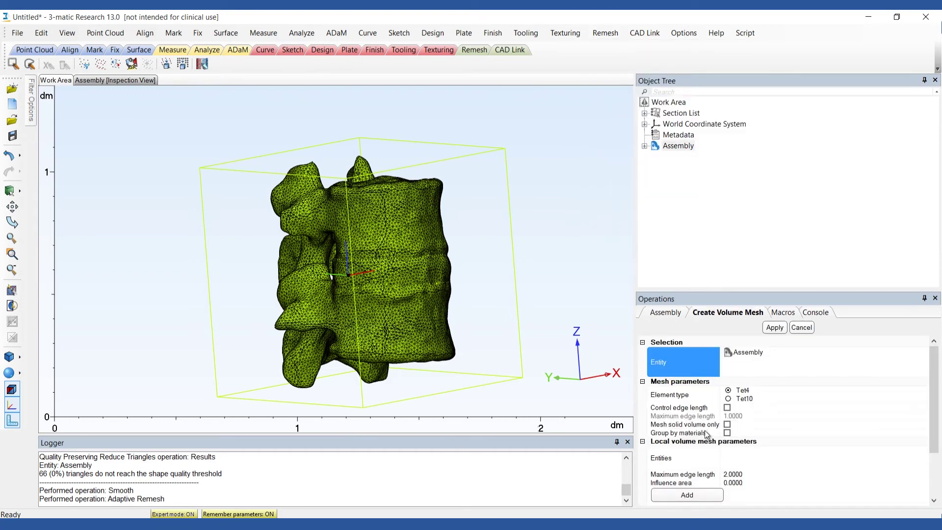
click(729, 458)
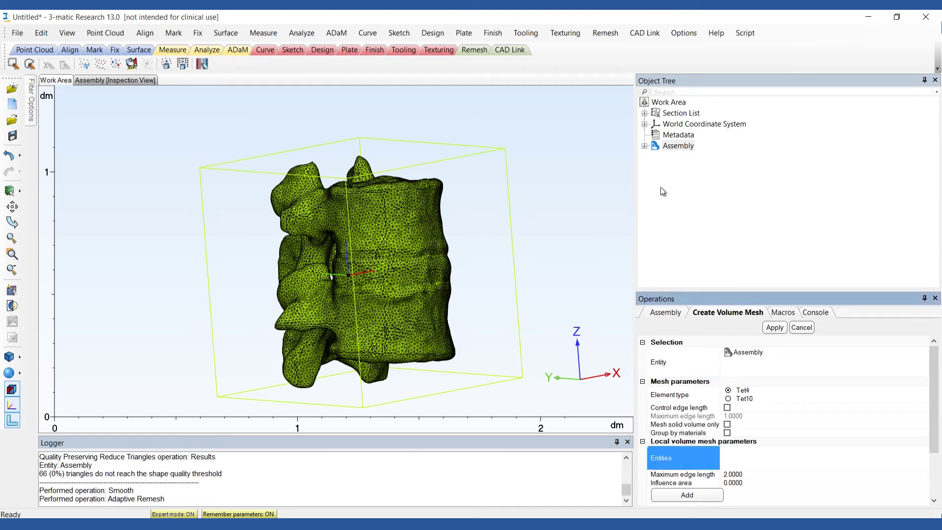
click(644, 146)
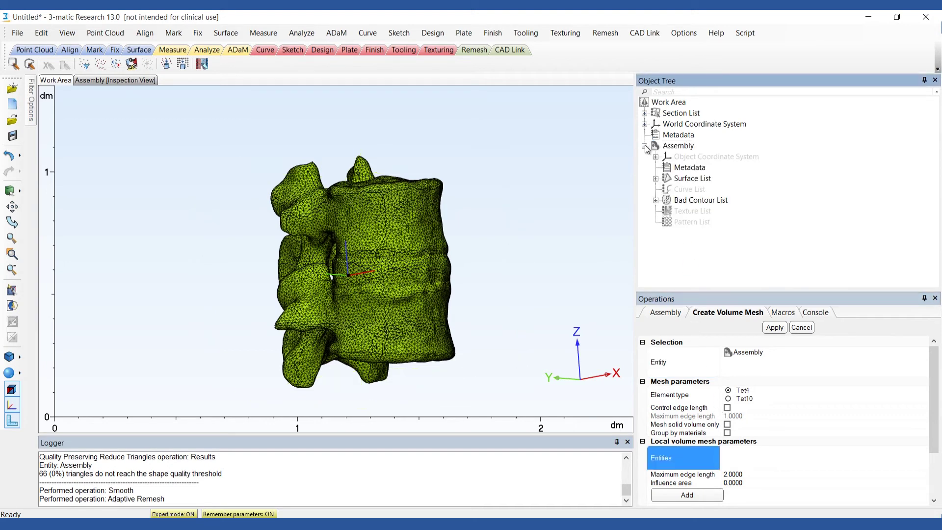
click(655, 178)
click(689, 190)
click(690, 200)
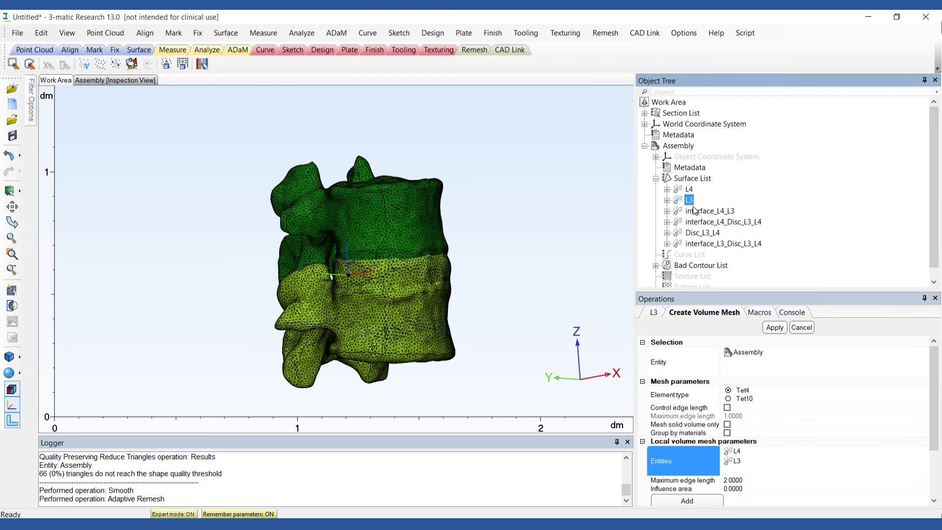
click(695, 213)
click(697, 222)
click(700, 232)
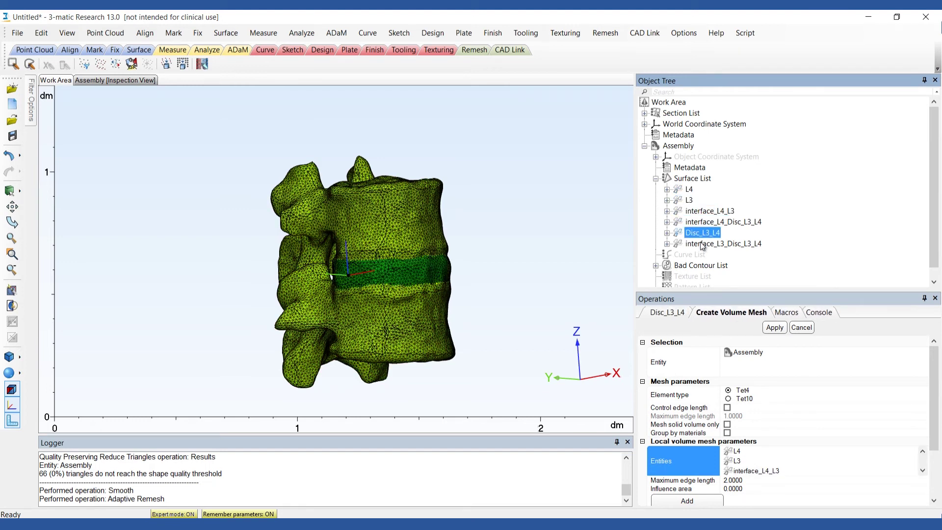
click(701, 244)
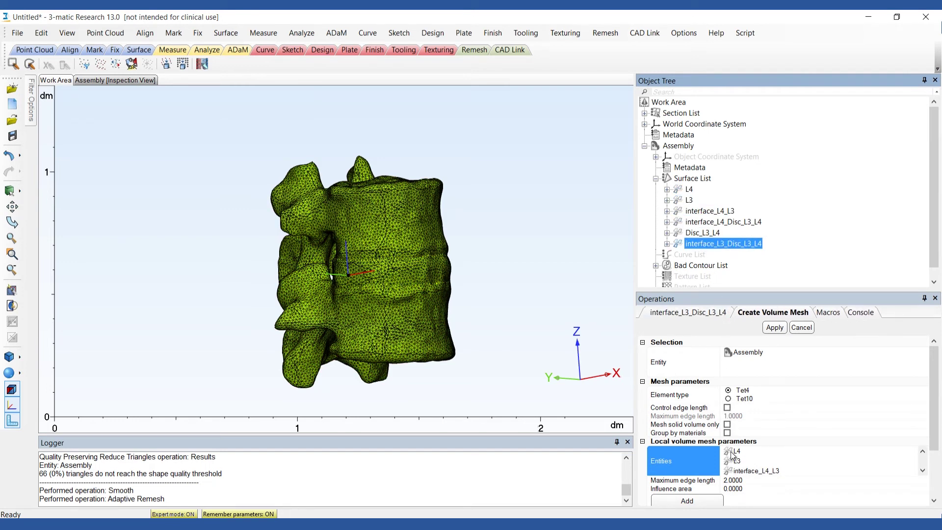
Step: Give L4, L3 and interface_L4_L3 max edge length 2.0, enable growth rate, and generate the Tet4 mesh
click(734, 485)
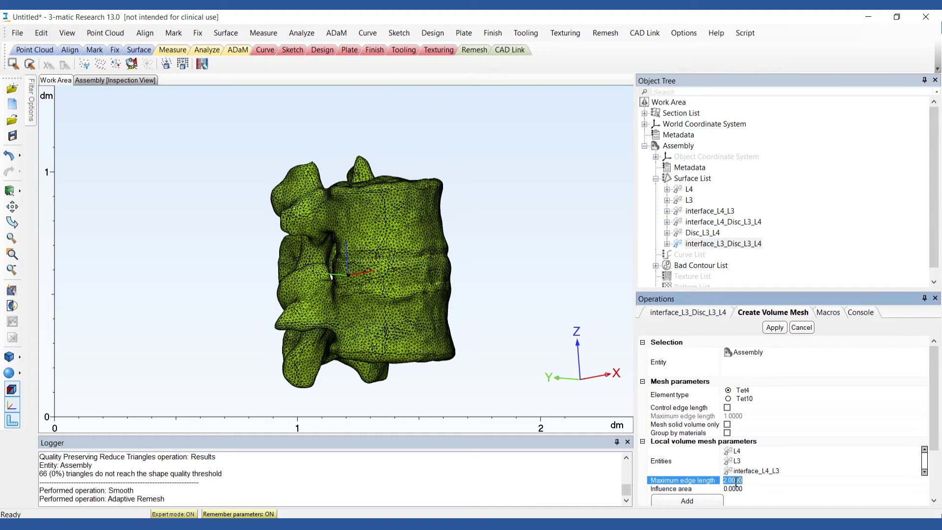
click(720, 501)
scroll(779, 490, down, 2)
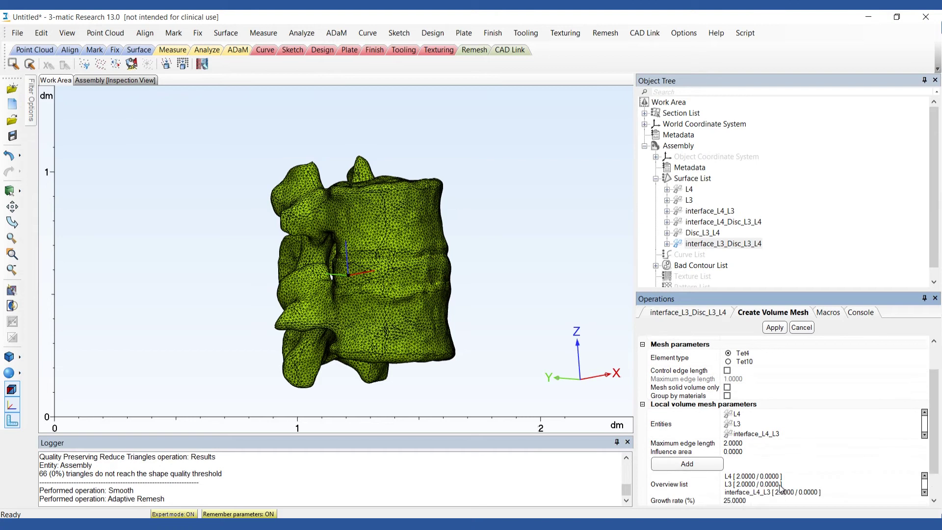
click(741, 475)
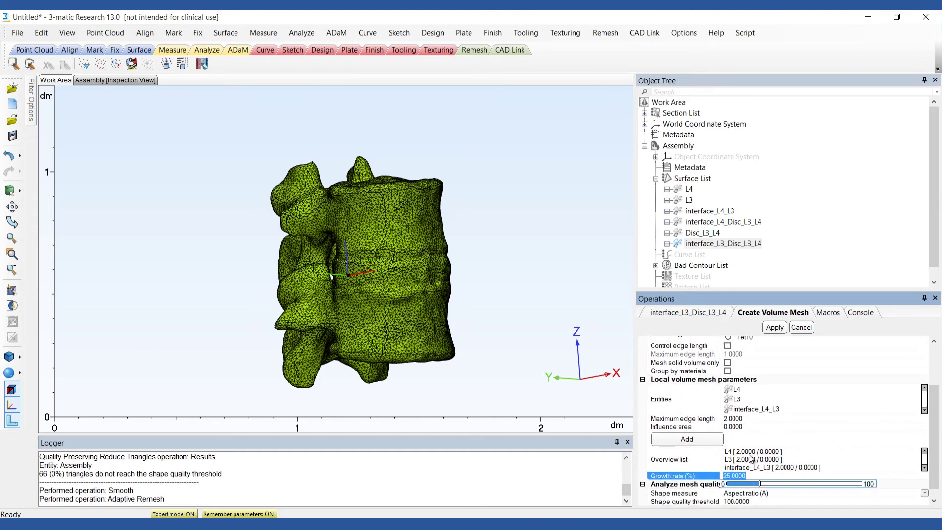
click(776, 332)
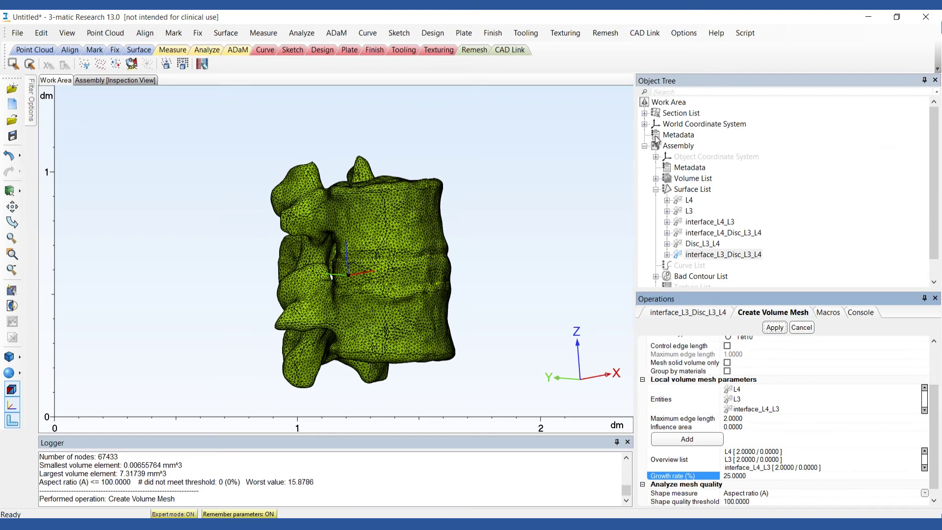
Step: Show the Y section plane at position 46.3953 and clip the model at it
click(644, 113)
right_click(686, 135)
click(690, 155)
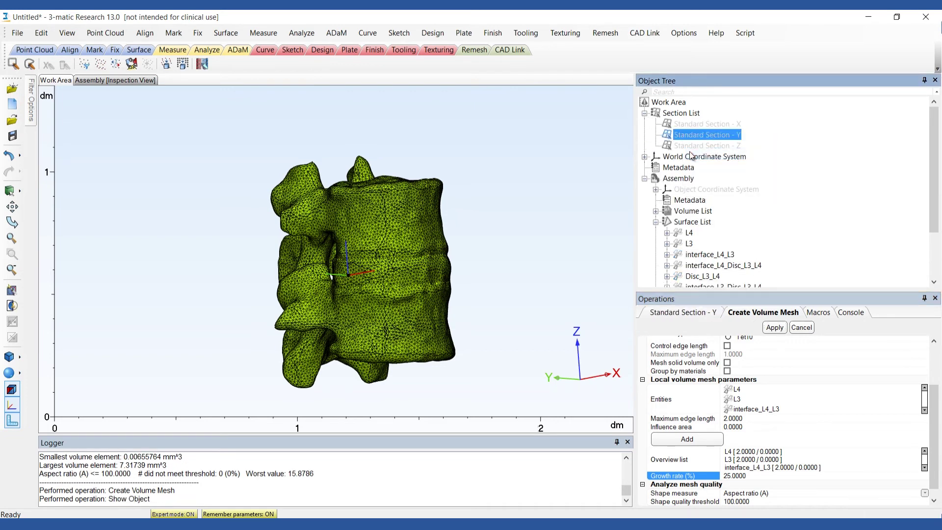
click(686, 313)
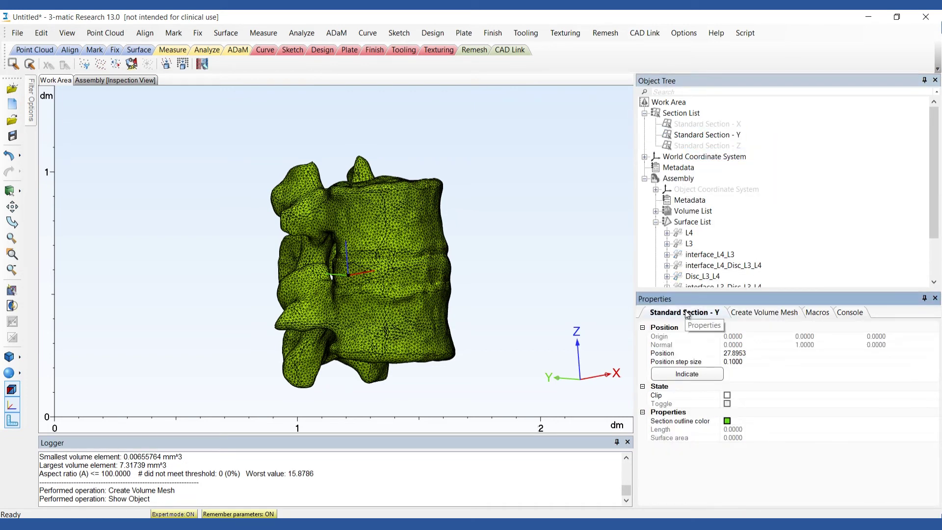
click(734, 353)
drag(749, 361, 766, 362)
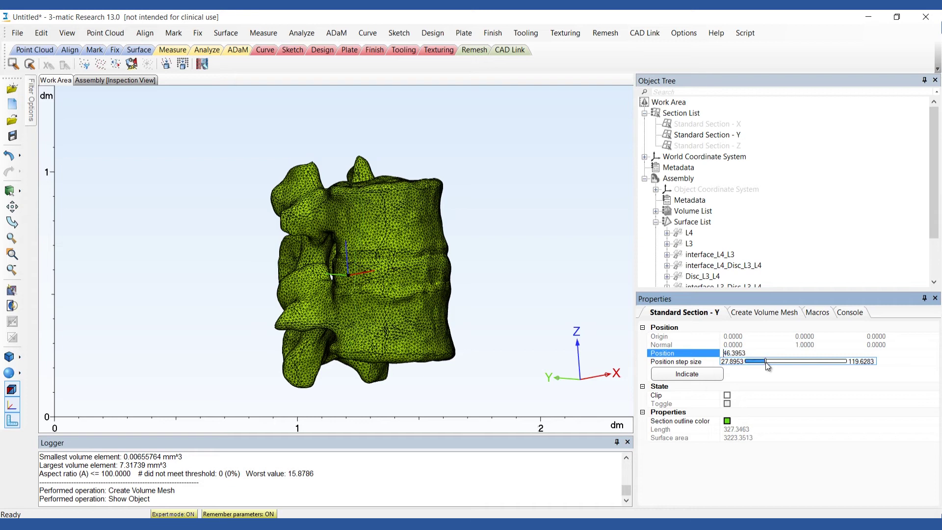
click(727, 395)
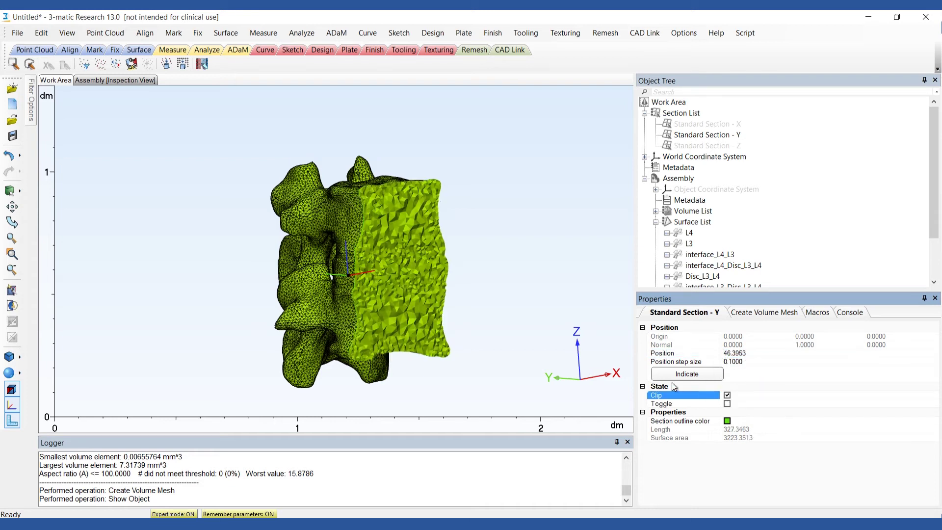
Step: Orbit and zoom to inspect the tetrahedral interior, then turn the clipping off
mouse_move(500, 300)
right_down()
mouse_move(450, 300)
mouse_move(513, 298)
right_up()
scroll(449, 300, up, 3)
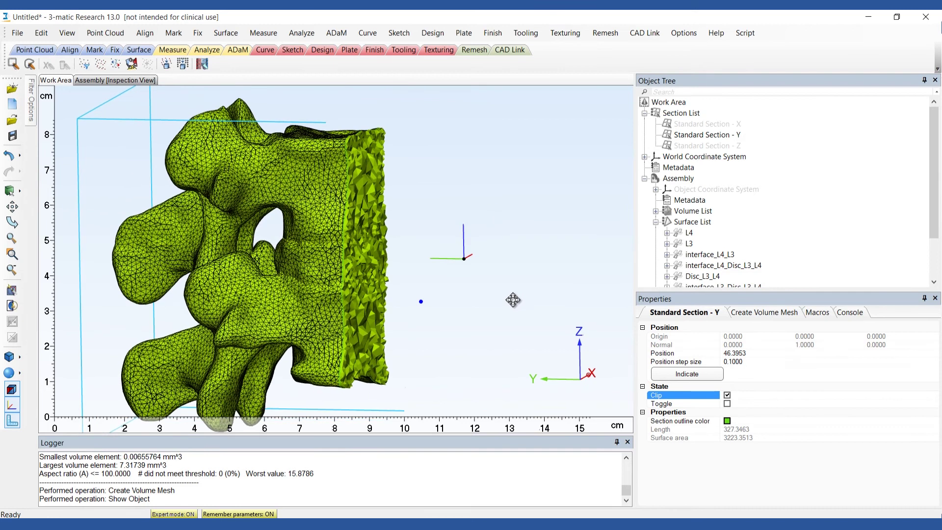
scroll(513, 299, down, 1)
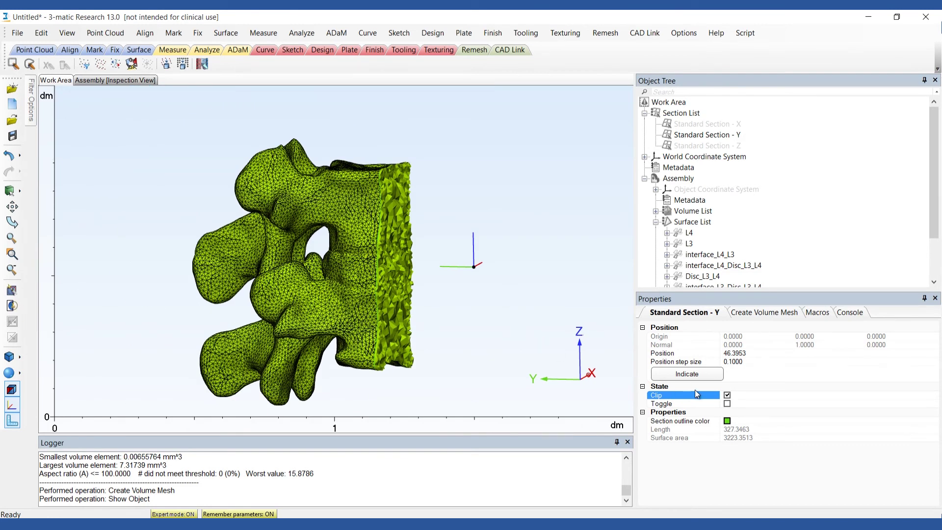
click(729, 395)
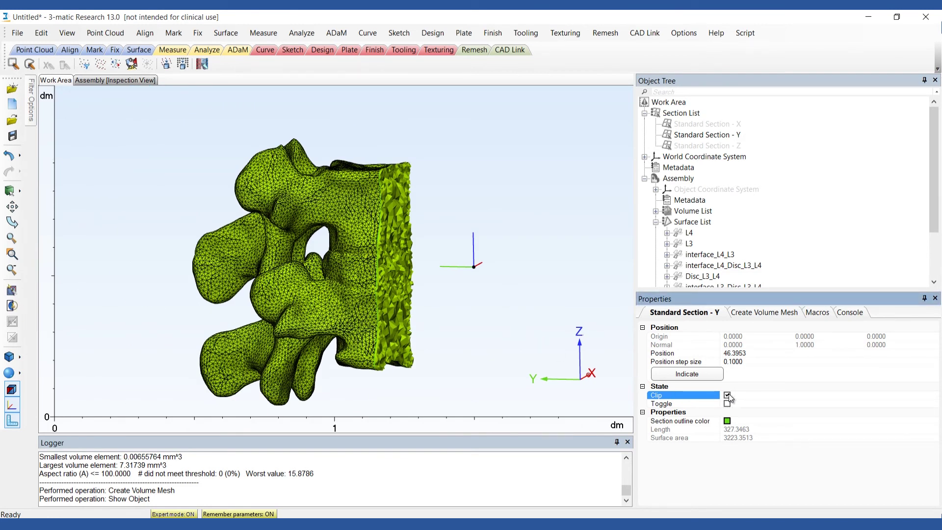
click(727, 394)
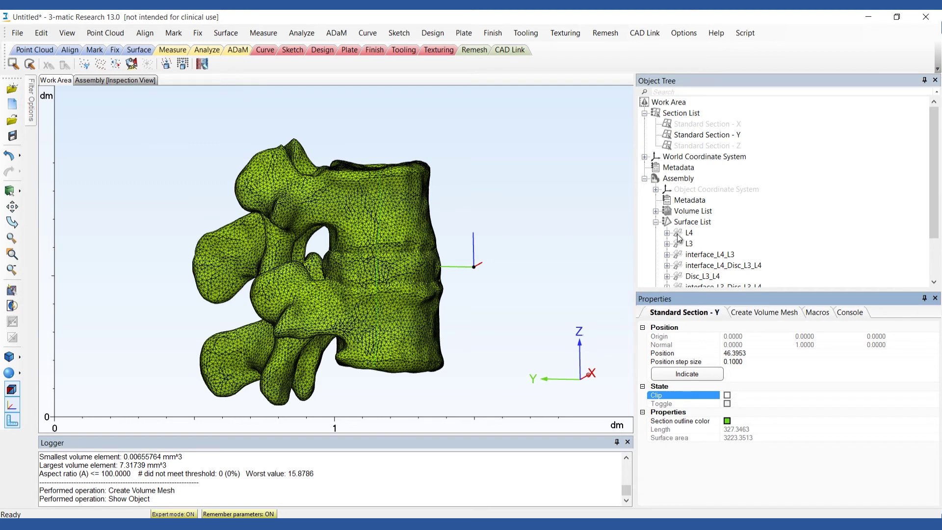
Step: Transfer the volume-meshed Assembly to Mimics through the CAD link and return to Mimics
click(644, 179)
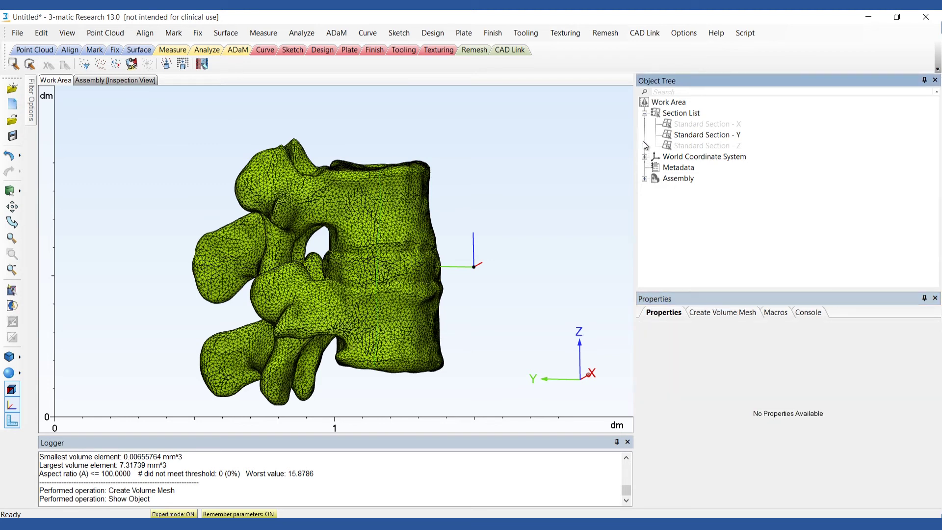
click(644, 113)
click(668, 145)
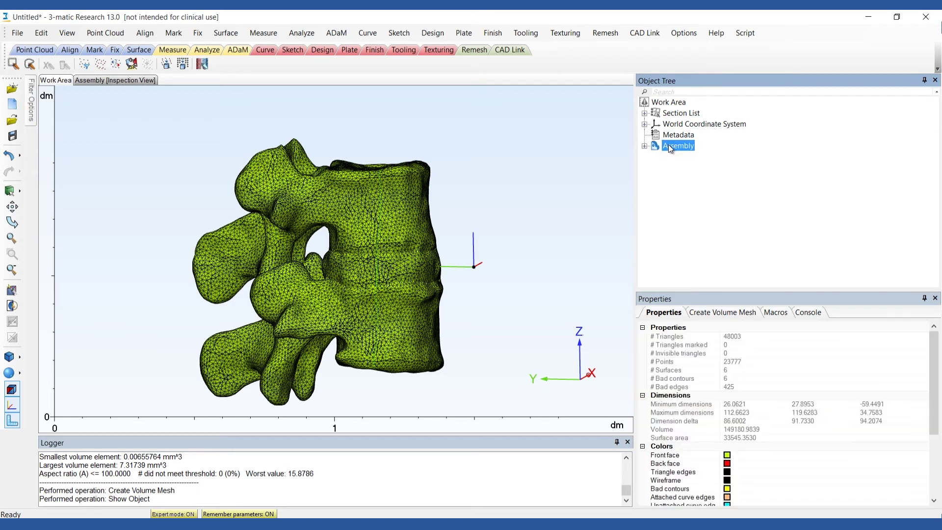
drag(658, 148, 658, 152)
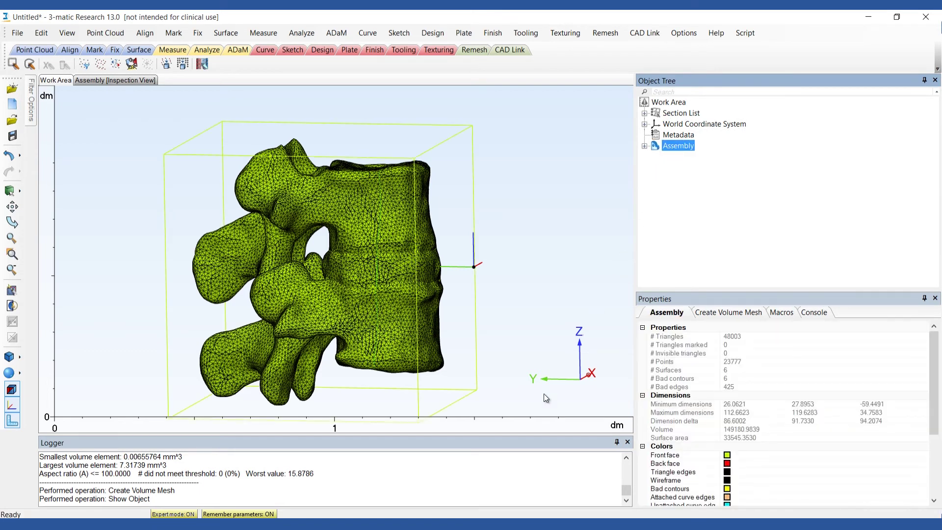
click(459, 517)
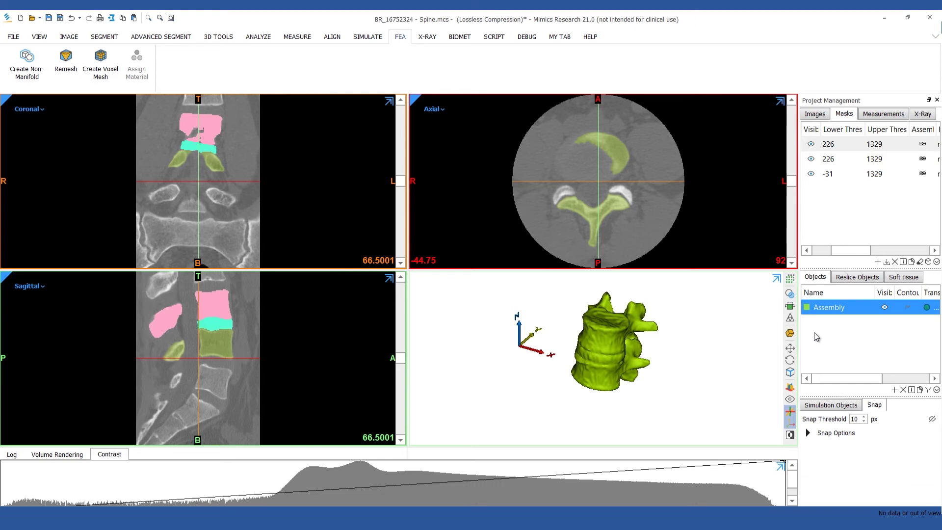
Step: Hide the original Assembly surface and rename the FEA volume mesh assembly to 'Assembly'
click(885, 307)
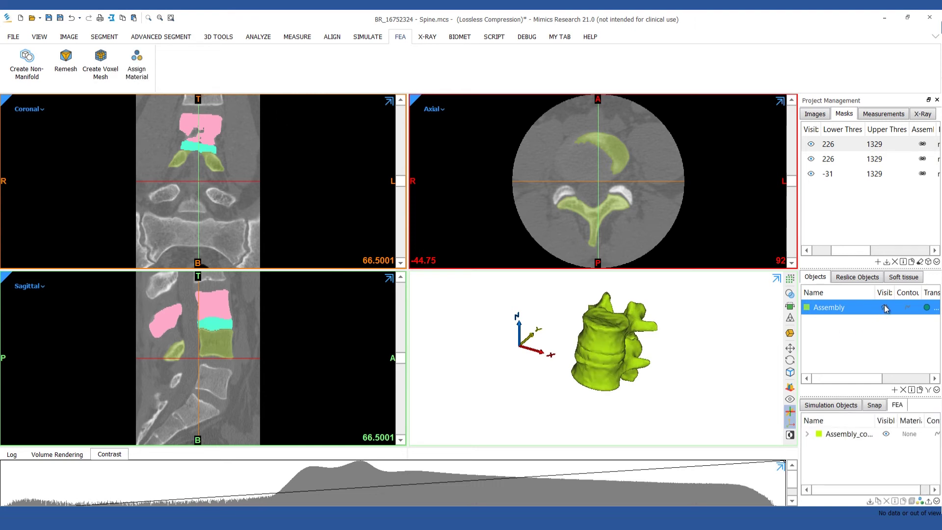
click(807, 434)
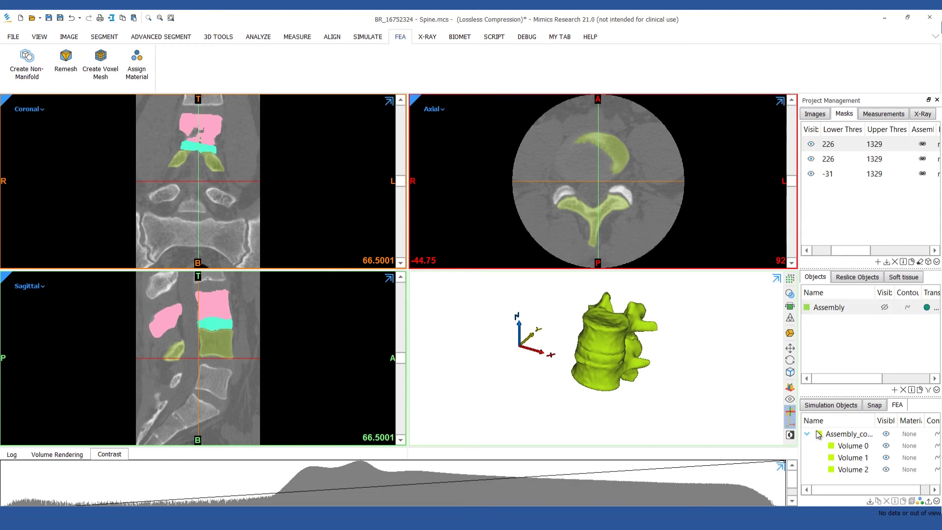
double_click(844, 433)
text(Assemb)
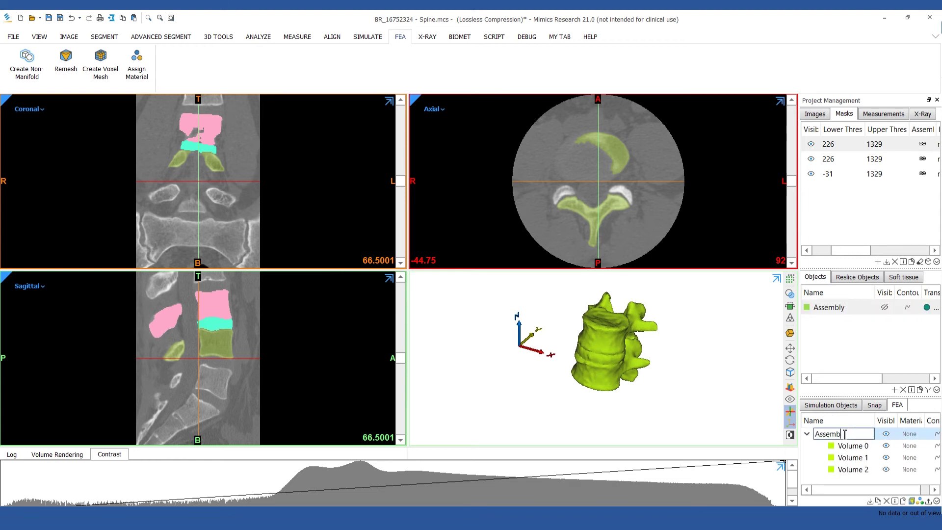
text(ly)
key(Return)
Step: Rename Volume 0, 1 and 2 to L4, L3 and Disc, then select L4
click(885, 446)
double_click(853, 445)
text(L4)
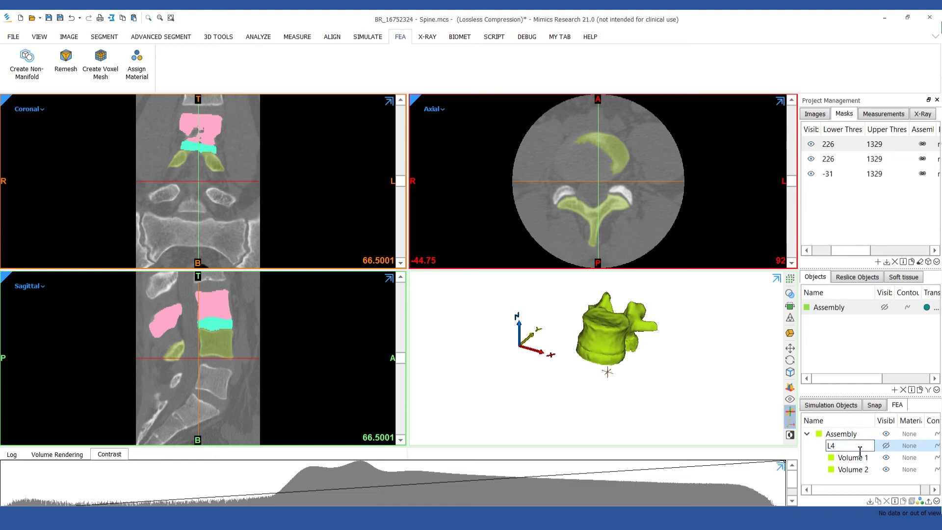
key(Return)
click(885, 457)
double_click(853, 457)
text(L)
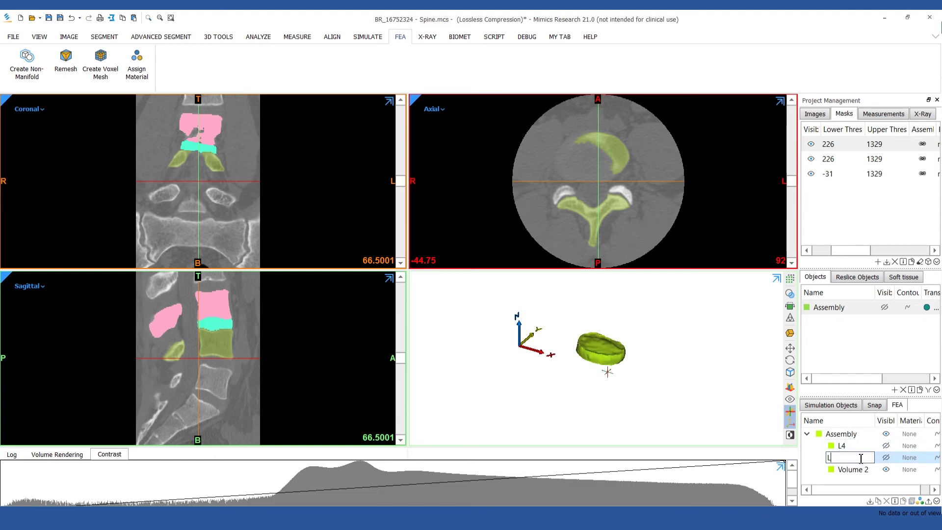
text(3)
double_click(853, 470)
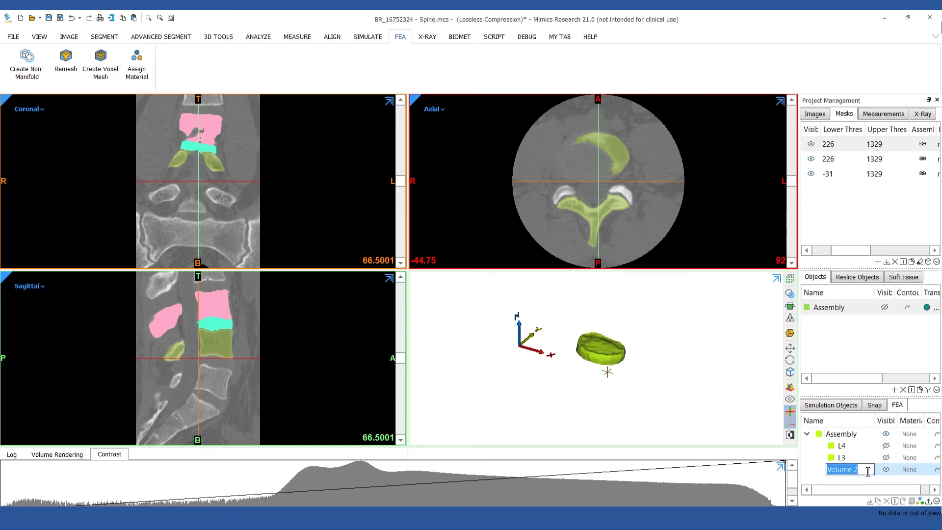
text(Disc)
click(885, 457)
click(886, 446)
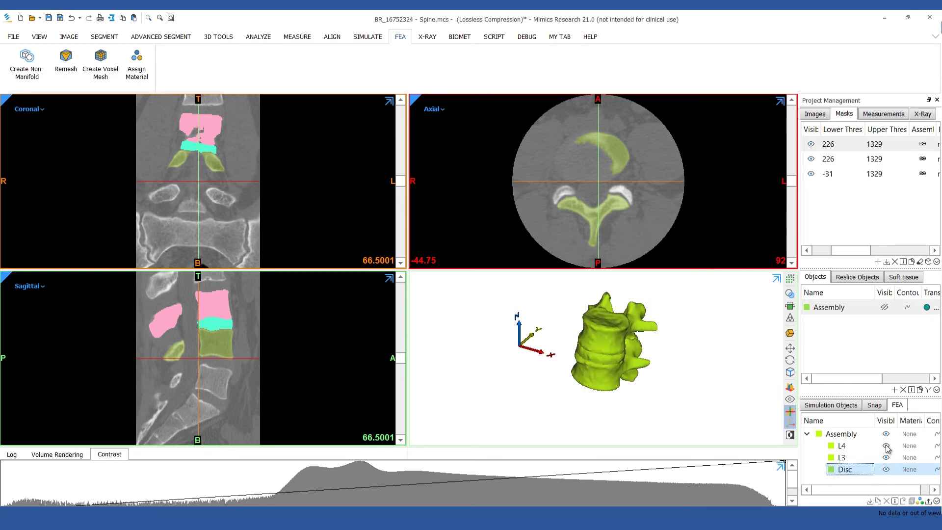
click(851, 446)
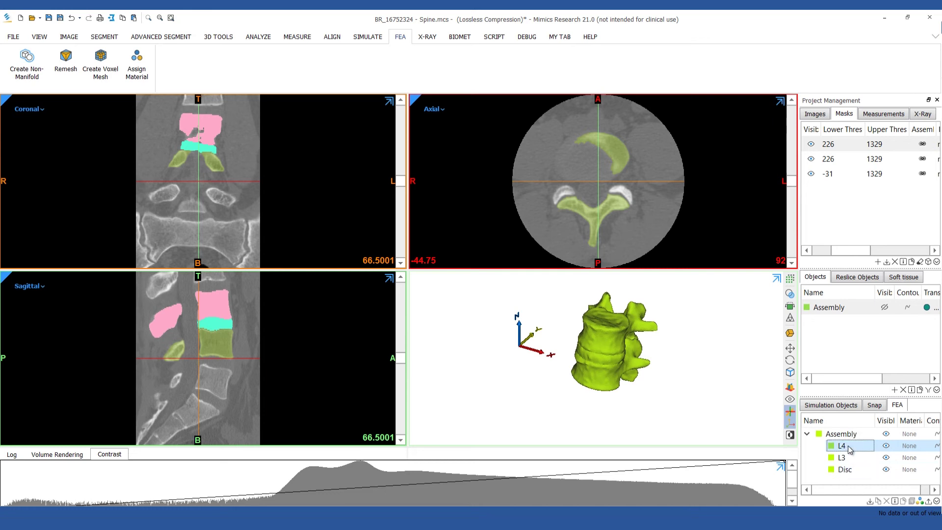
Step: Set L4's gray-value-based density to 47 + 1.122·HU
click(920, 502)
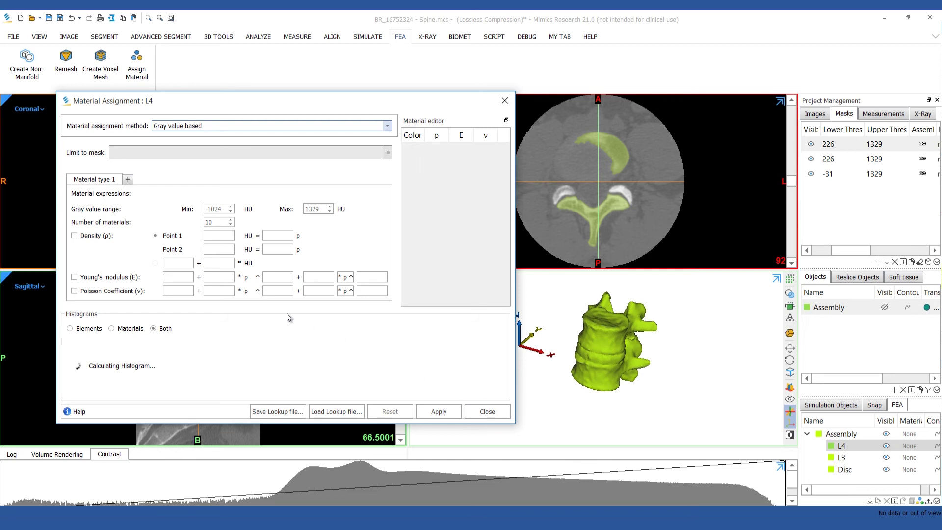
click(85, 236)
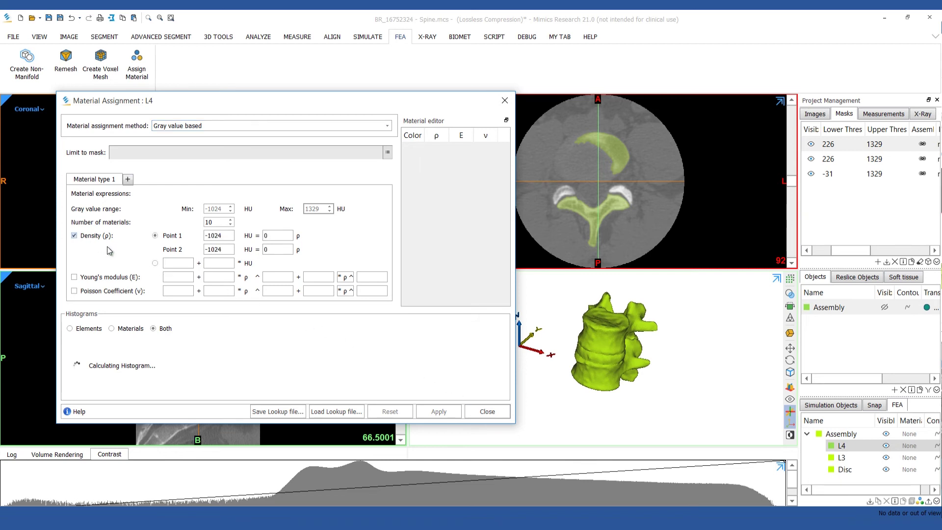
click(155, 263)
text(47)
key(Tab)
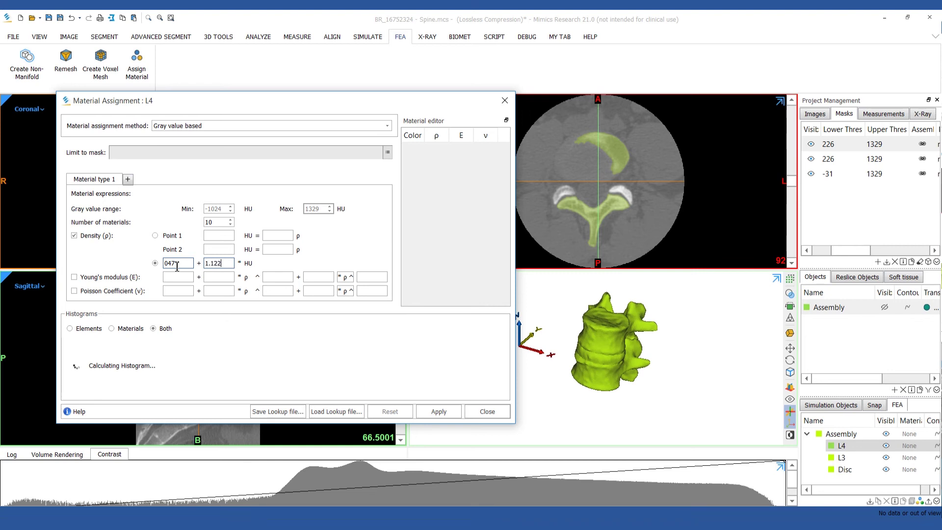
text(1.122)
Step: Set Young's modulus to 0 + 0.02·ρ^1.75 and Poisson ratio to 0.3
click(135, 277)
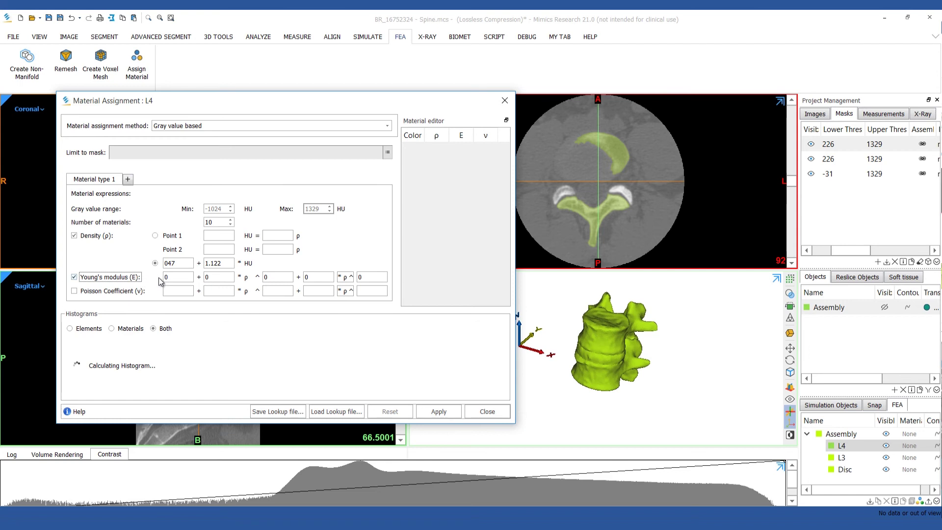
click(181, 278)
key(Tab)
key(Tab)
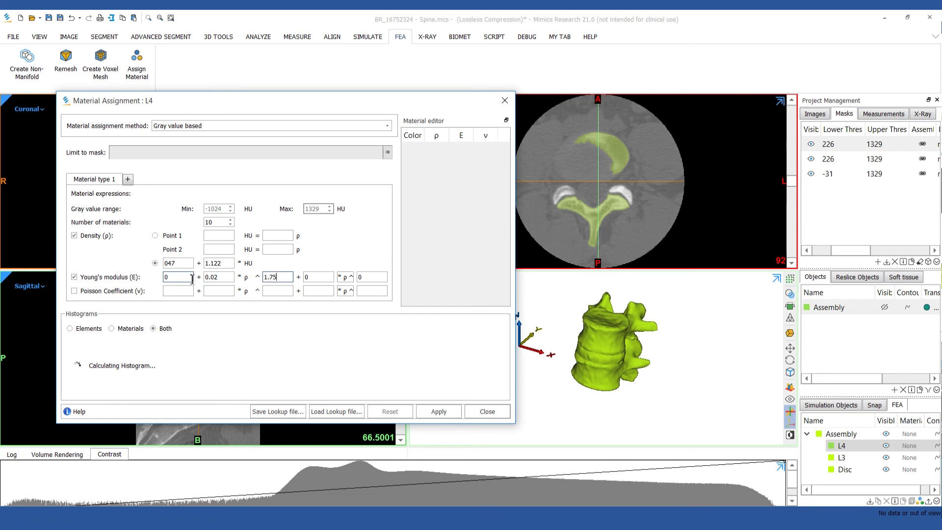
click(130, 291)
click(170, 291)
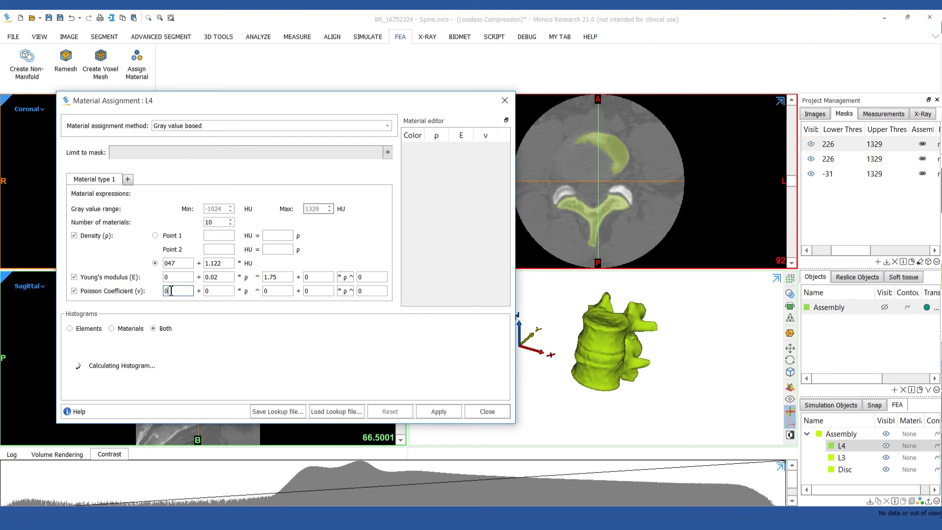
text(.3)
Step: Apply the ten gray-value materials to L4 and select L3 next
click(431, 412)
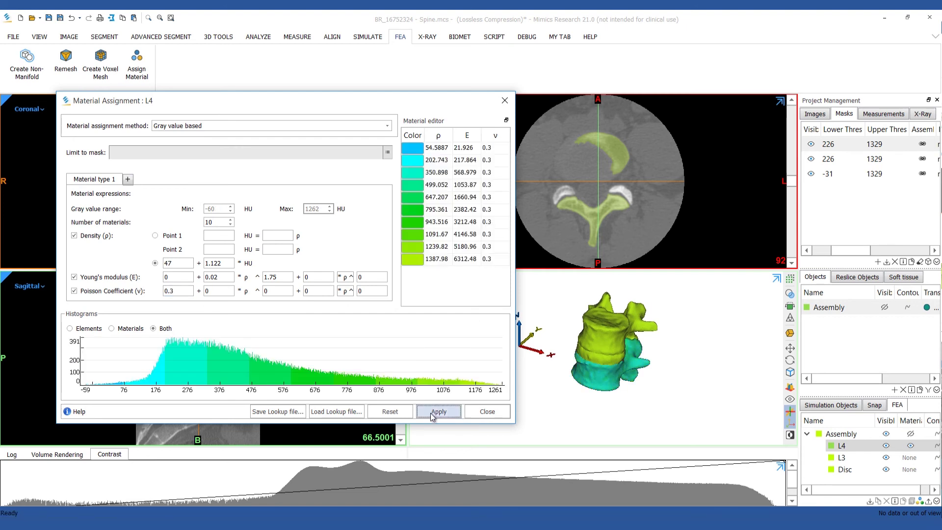
click(841, 458)
click(841, 458)
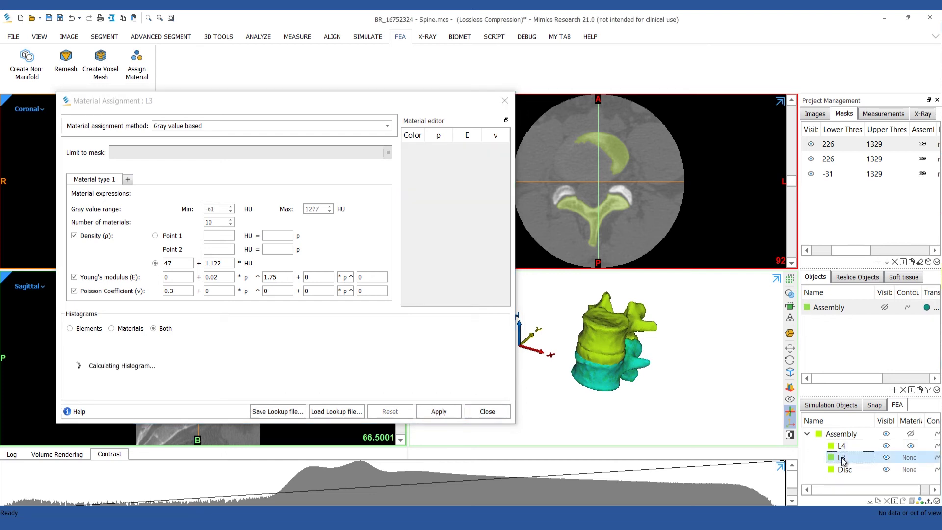
Step: Apply the ten gray-value materials to L3 (densities 54.59–1403.73, moduli 21.93–6438.39)
click(444, 414)
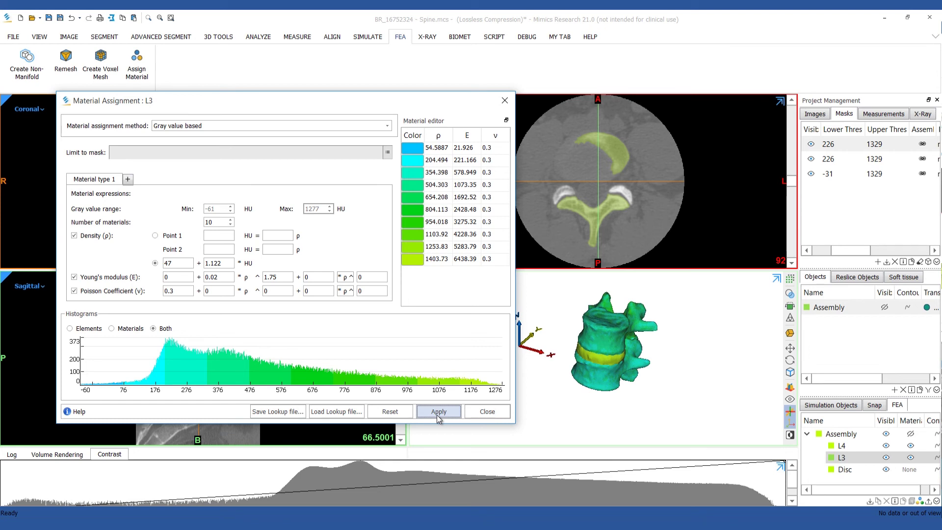
Step: Select the Disc and choose Homogeneous assignment with Density, Young's Modulus and Poisson enabled
click(842, 470)
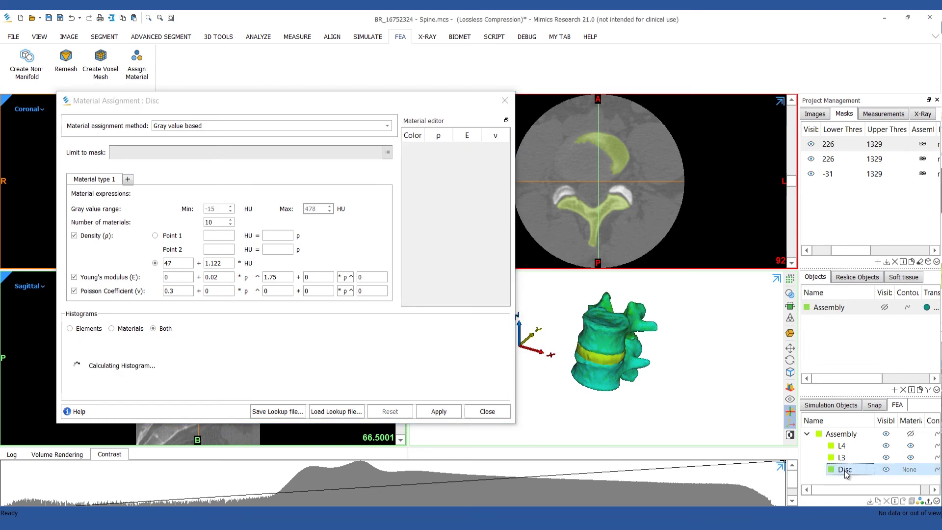
click(351, 128)
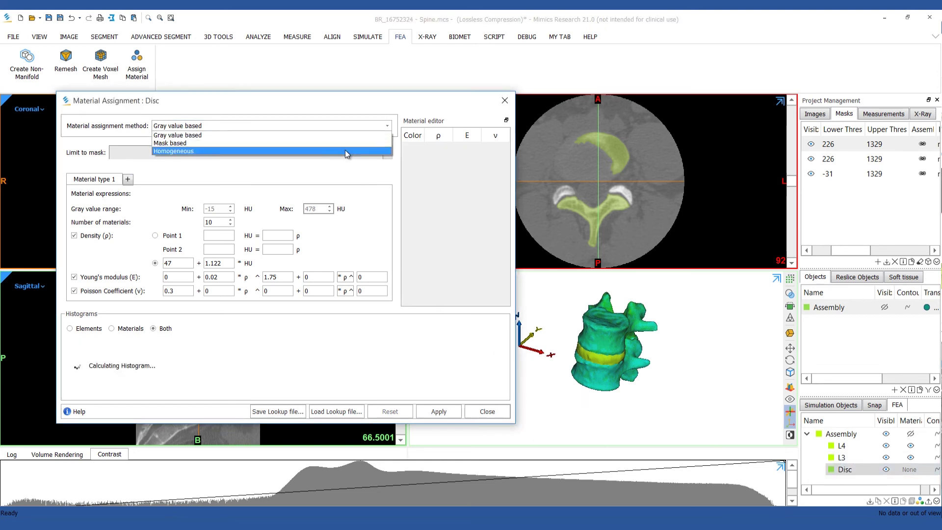
click(345, 150)
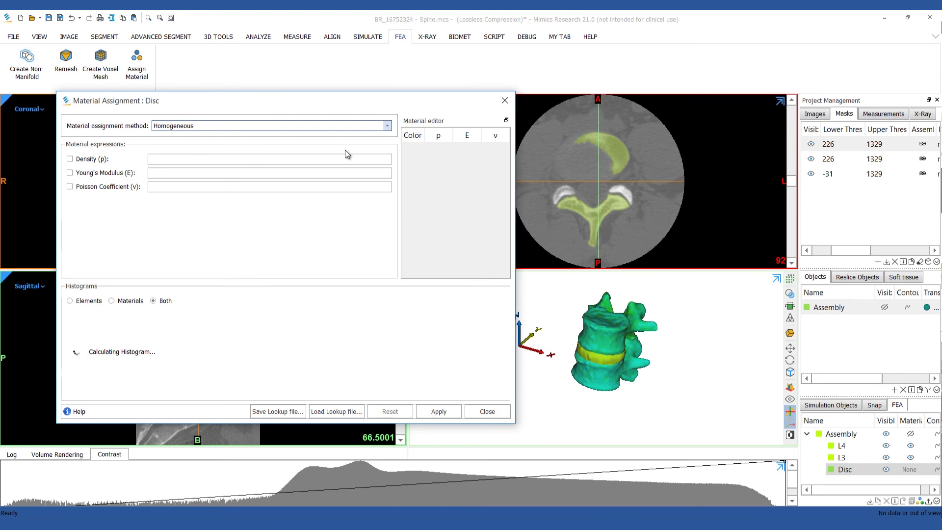
click(92, 159)
click(98, 173)
click(97, 187)
Step: Apply density 1, Young's modulus 4.2 and Poisson 0.45 to the Disc, then close Material Assignment
click(154, 160)
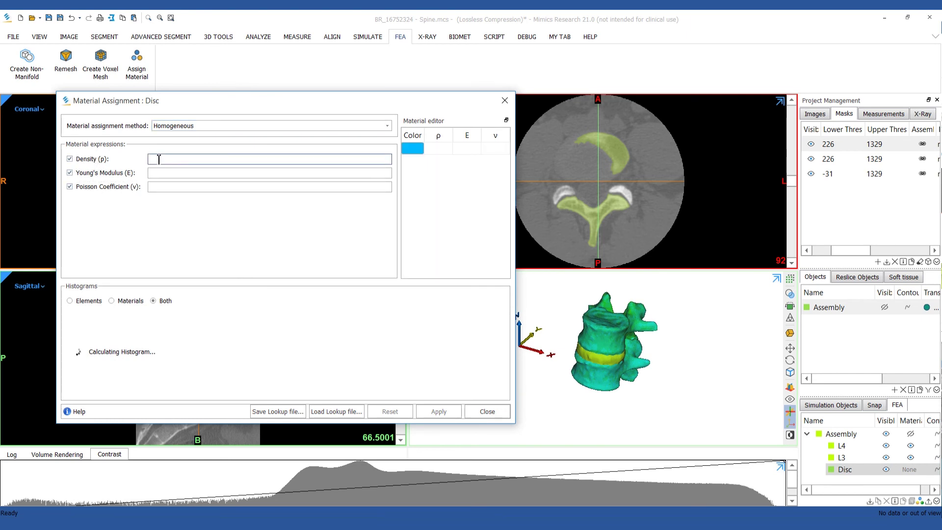
text(1)
click(155, 172)
text(4.2)
click(161, 186)
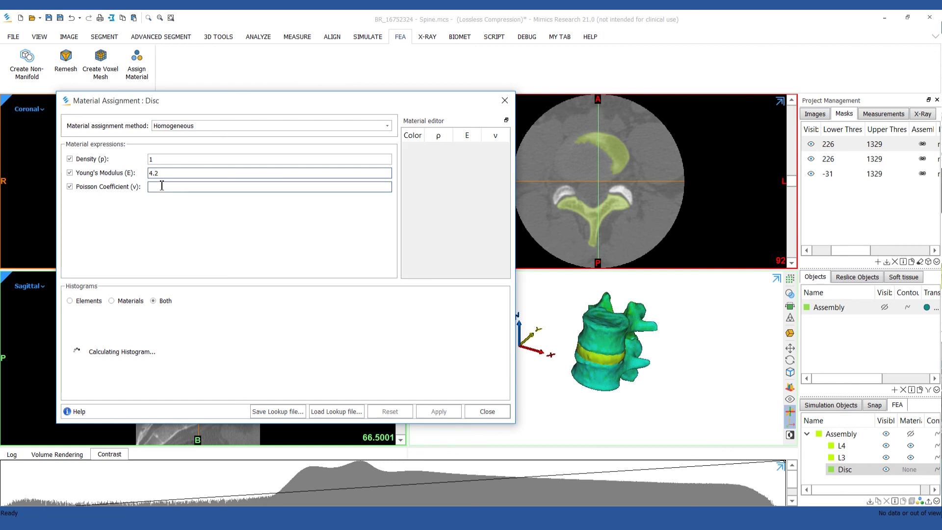
text(0.)
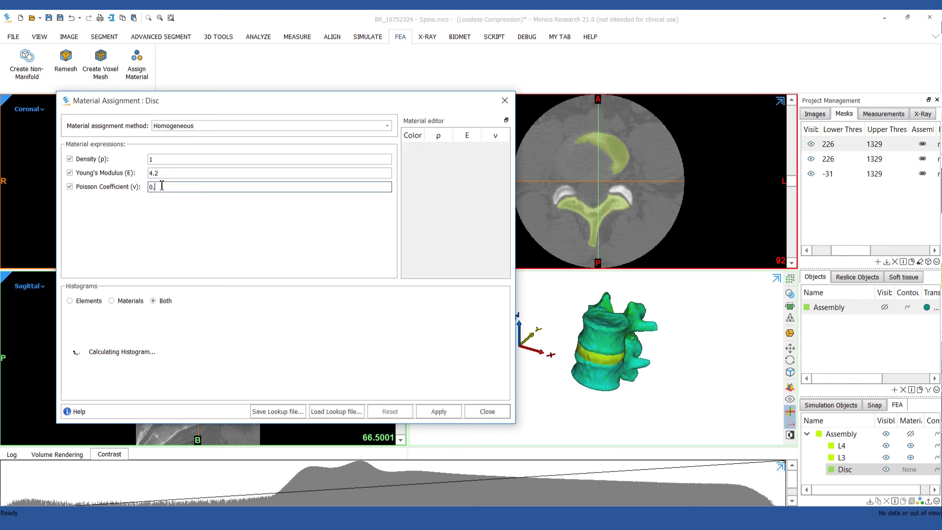
text(45)
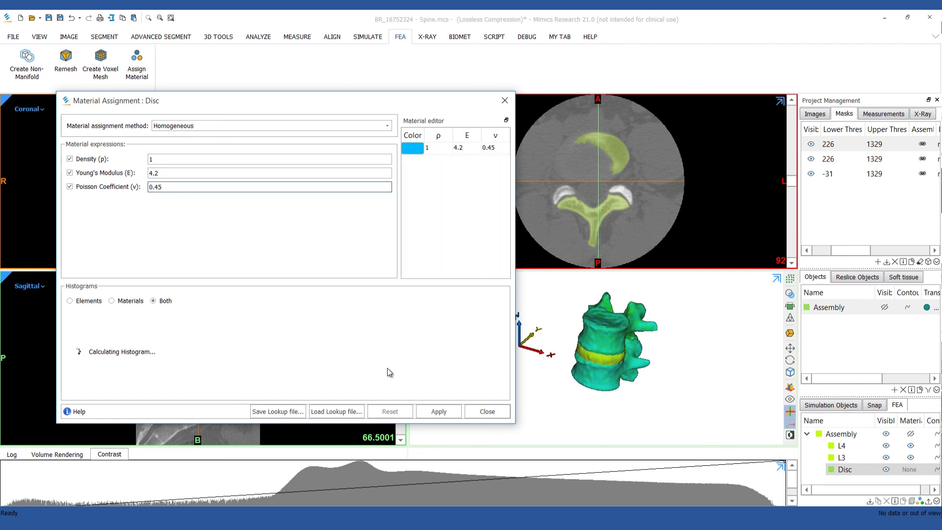
click(445, 410)
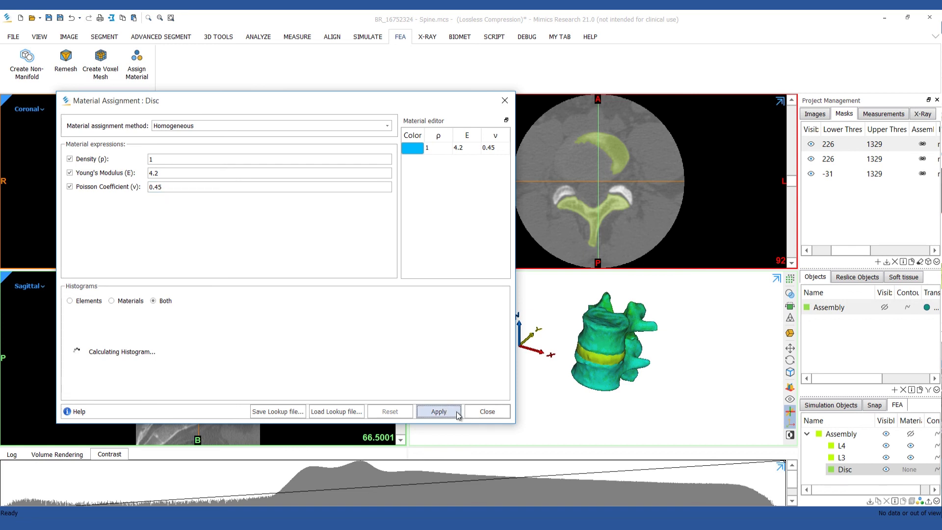
click(480, 412)
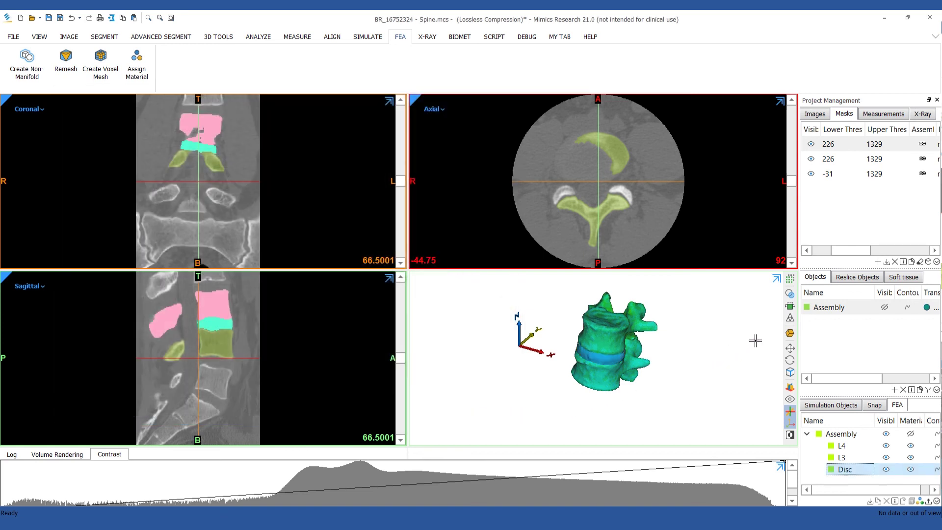
Step: Set 3D clipping to the coronal plane instead of axial, with no texture on the cut face
click(789, 307)
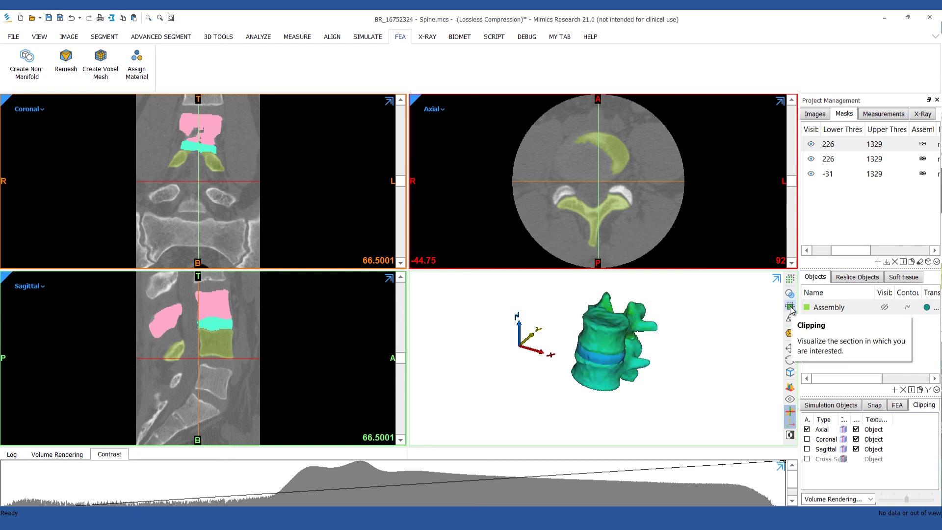
click(865, 439)
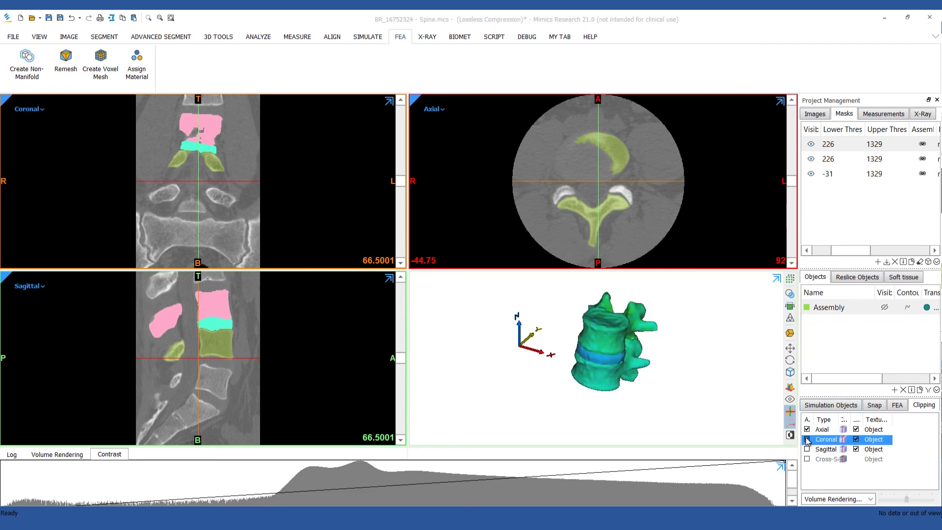
click(867, 441)
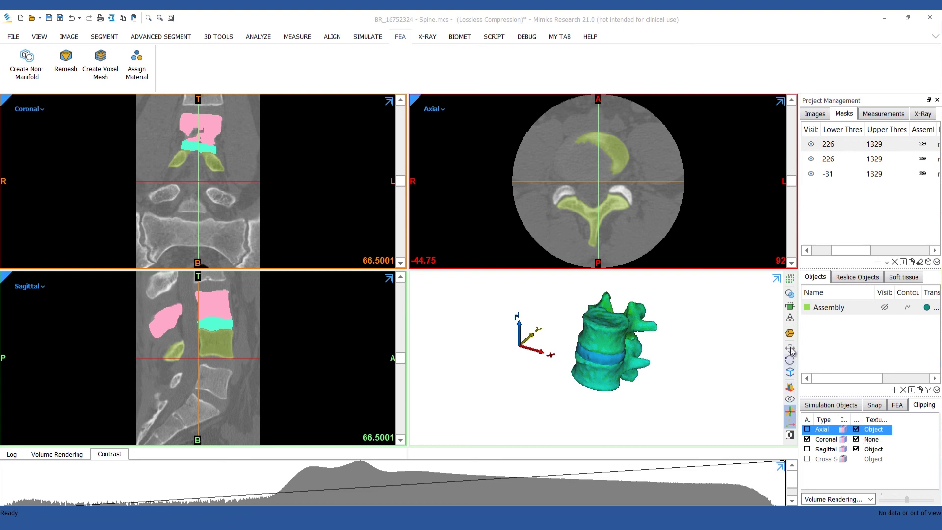
Step: Enable clipping and shift the coronal slice to expose the mesh interior, then open the FILE tab
click(789, 307)
scroll(256, 194, up, 8)
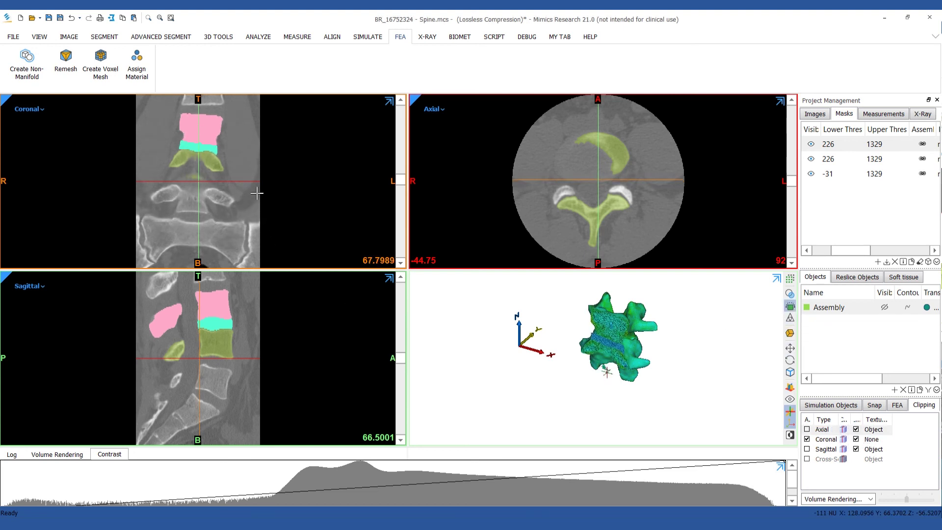
scroll(257, 194, up, 10)
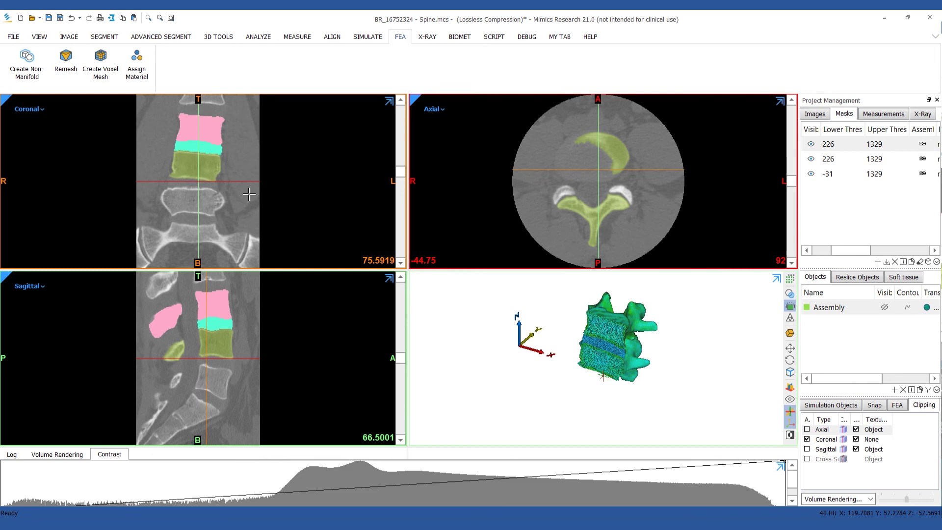
mouse_move(402, 176)
mouse_down()
mouse_move(401, 143)
mouse_move(398, 211)
mouse_move(401, 164)
mouse_up()
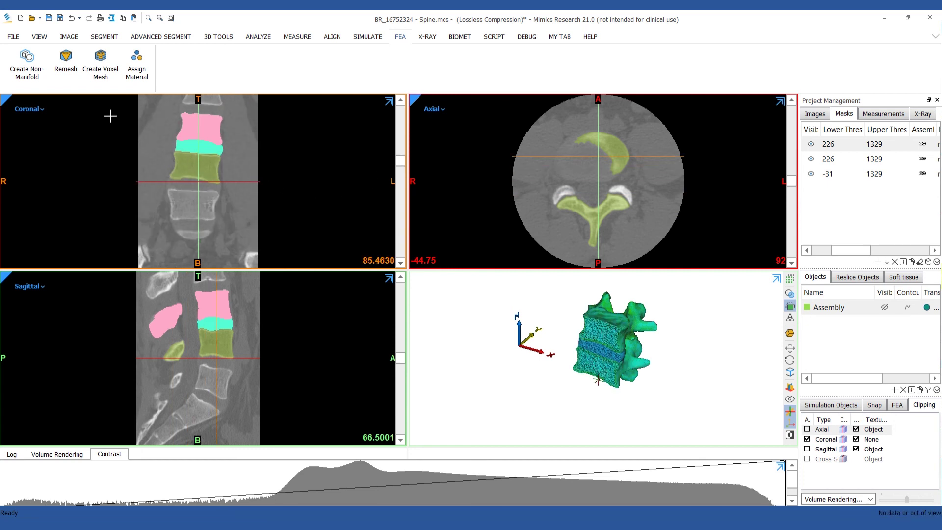
click(19, 39)
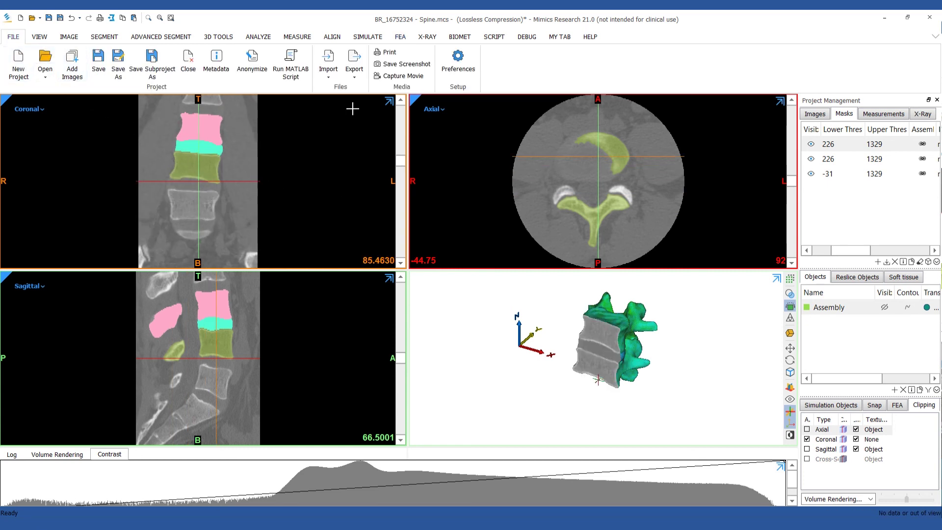